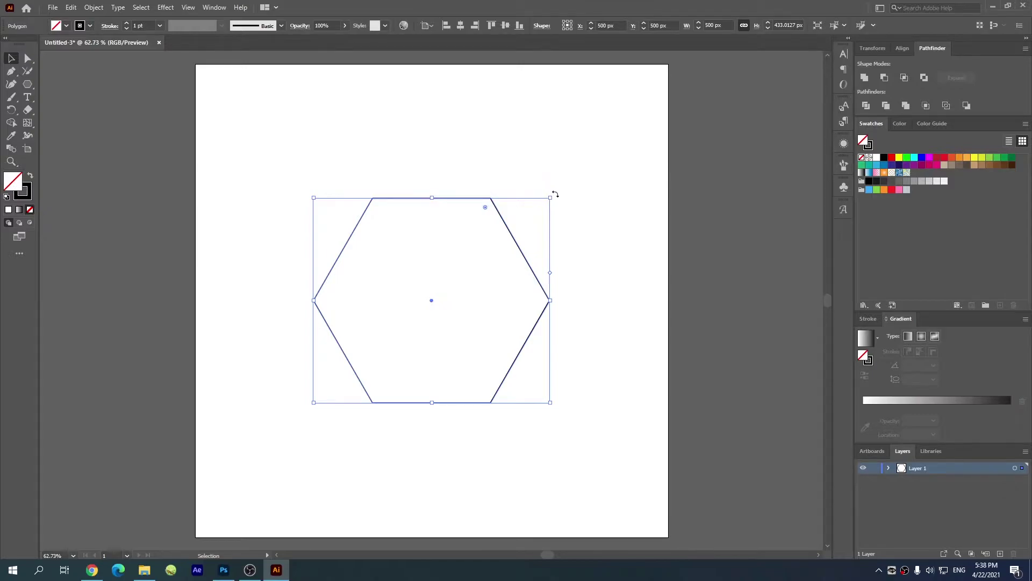
- Rotate the selected hexagon 30° about its center so a vertex points straight up, overlapping the other hexagon, and deselect it
drag(555, 193, 480, 160)
click(552, 151)
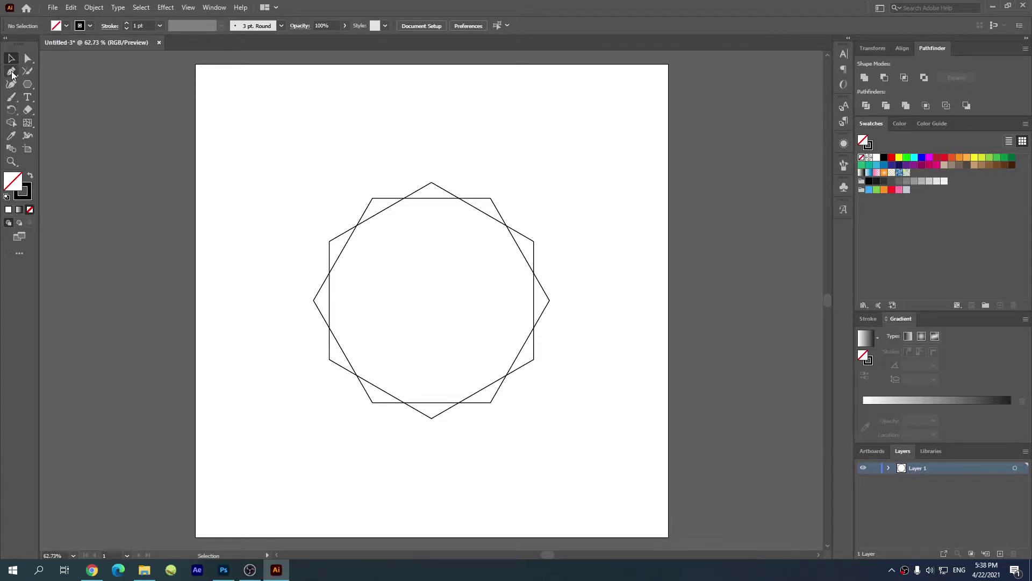
- Create a line segment 700 px long at 0° and center it horizontally and vertically on the artboard
key(backslash)
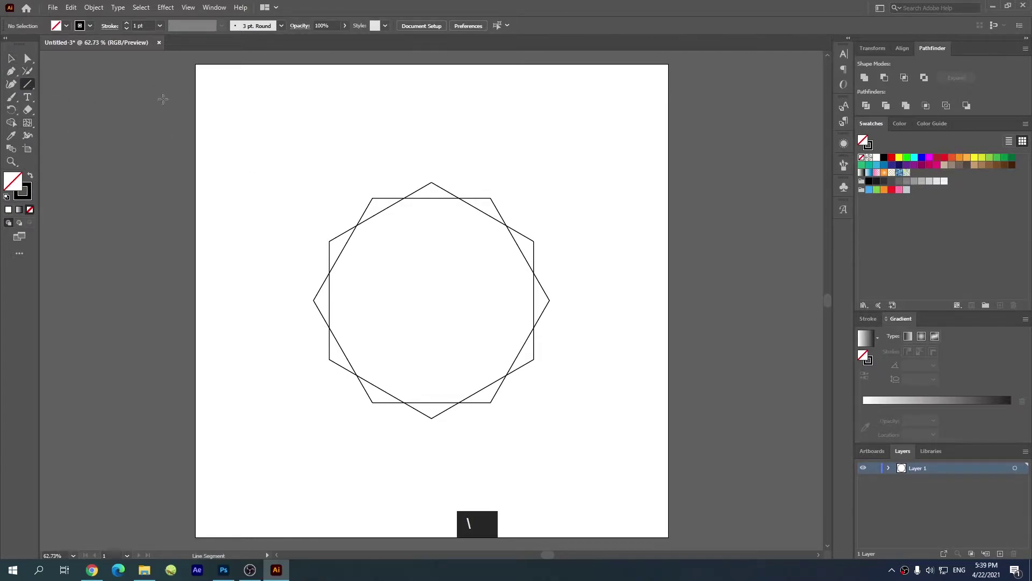
right_click(31, 91)
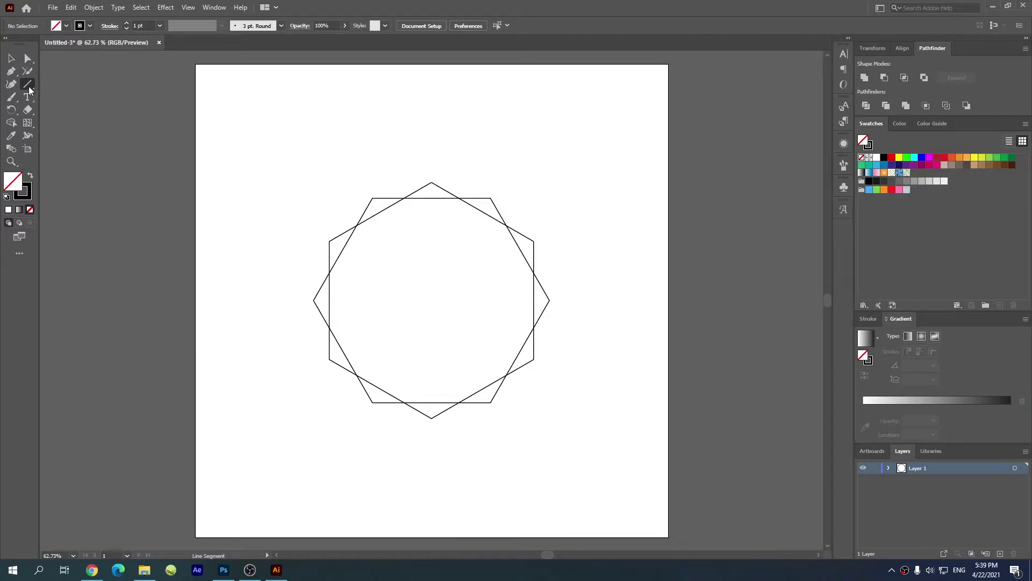
click(321, 118)
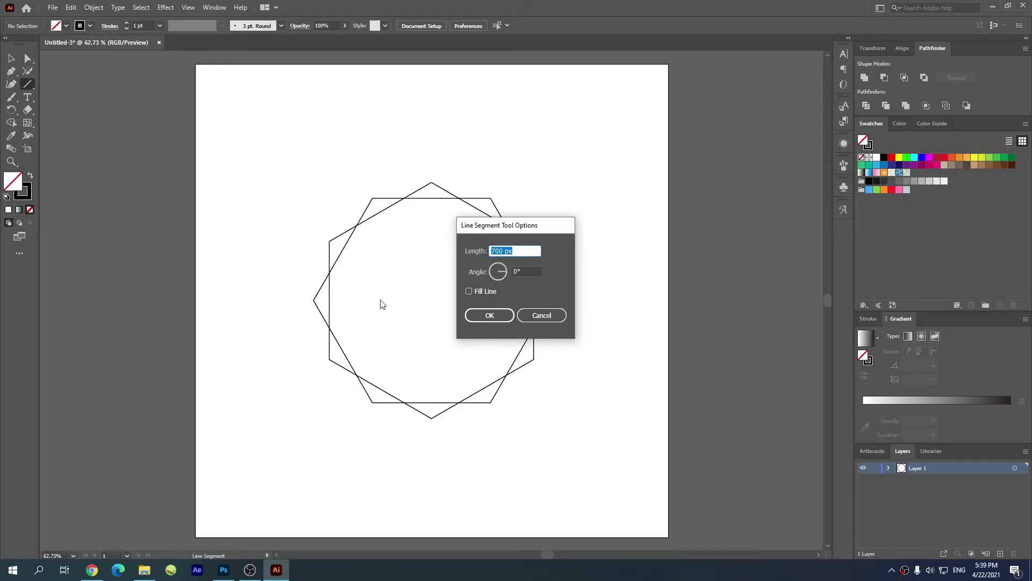
drag(510, 225, 647, 242)
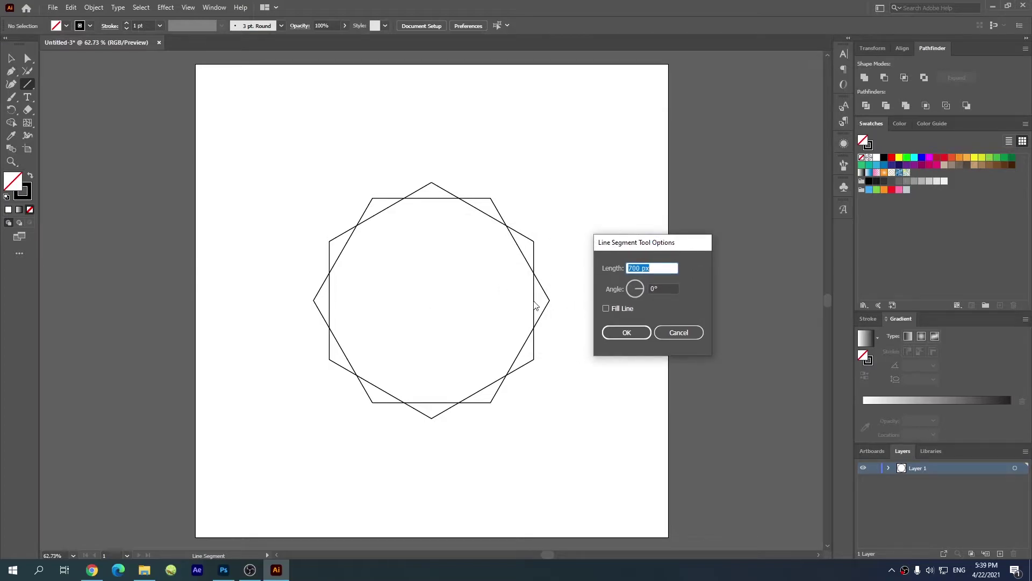
drag(629, 241, 498, 200)
click(494, 288)
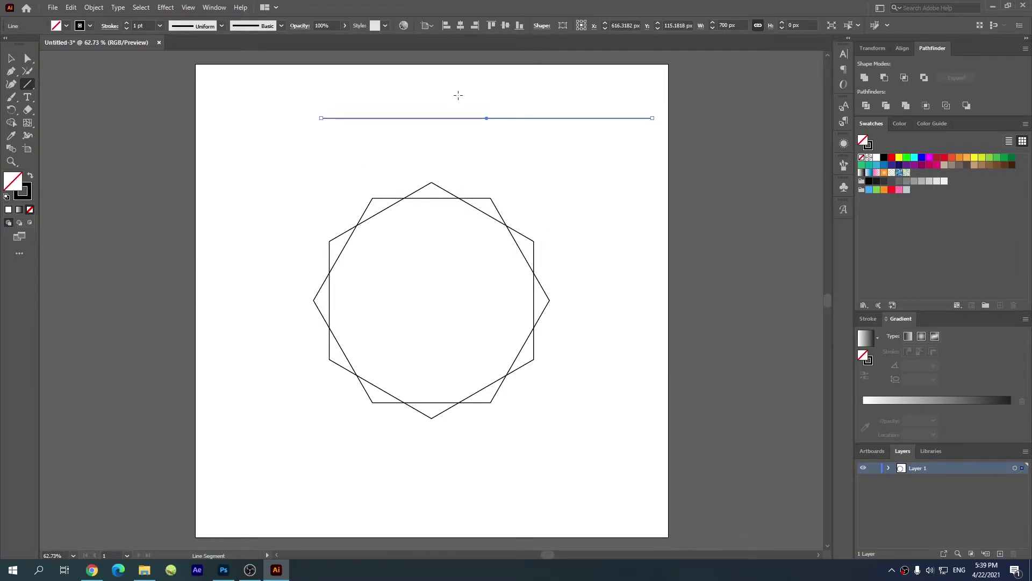
click(460, 25)
click(506, 26)
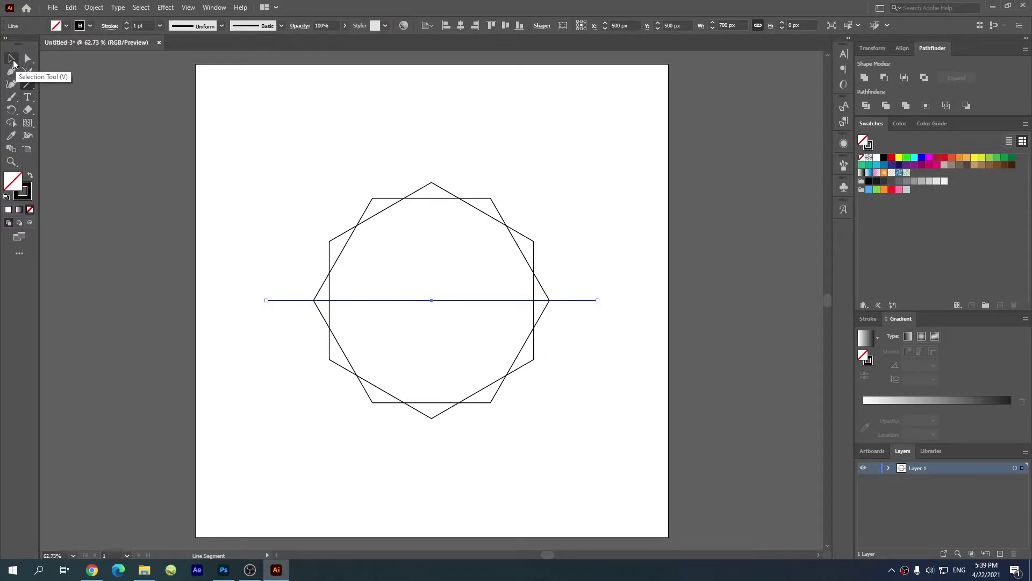
- Make a copy of the horizontal line rotated by 30° about its center
click(15, 62)
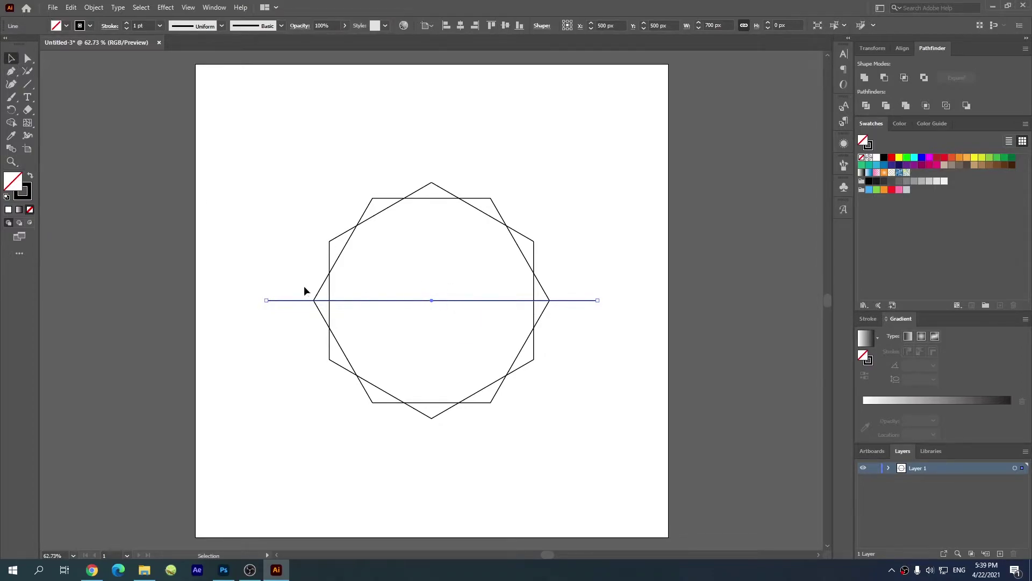
right_click(454, 300)
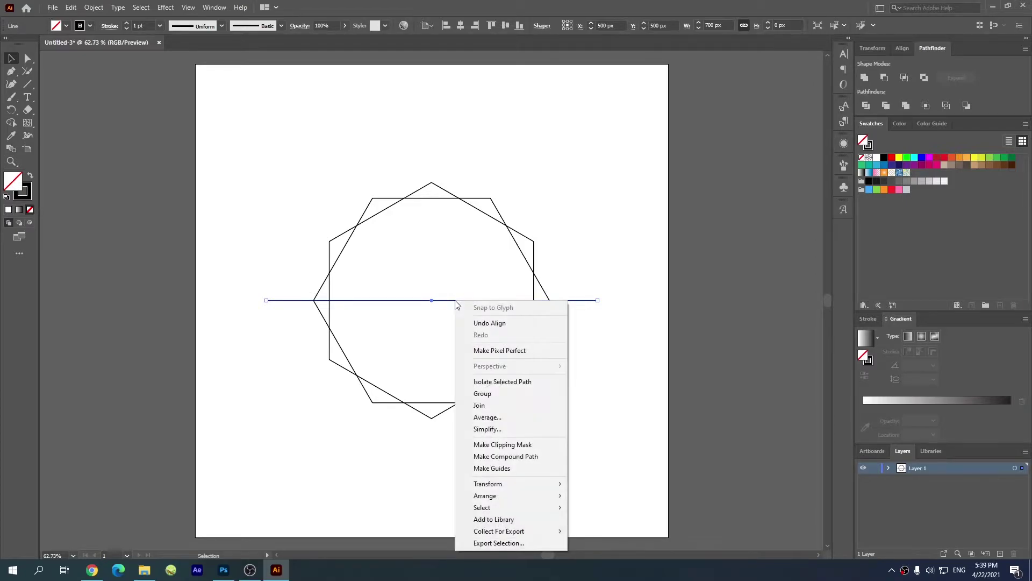
mouse_move(511, 485)
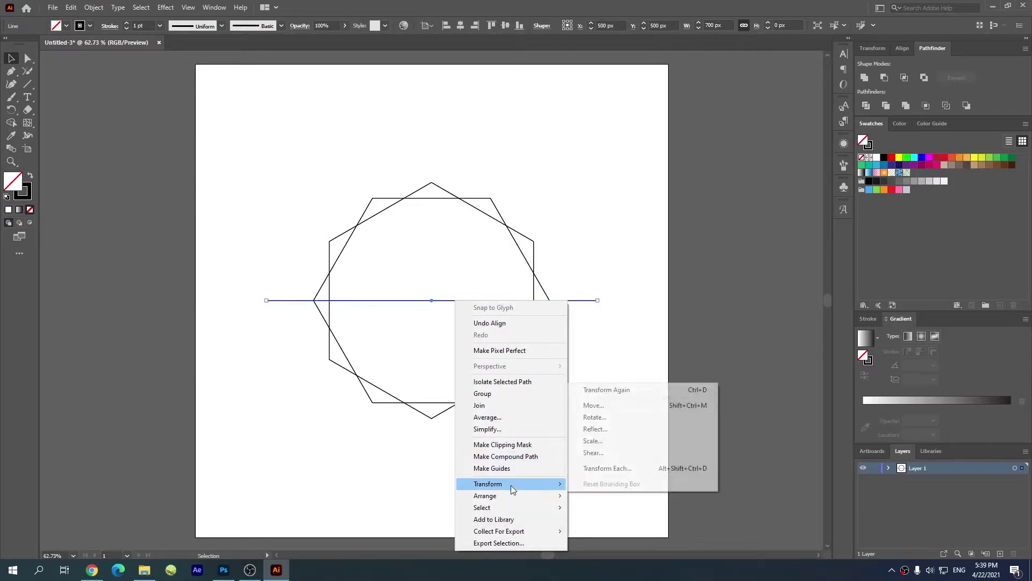
click(594, 417)
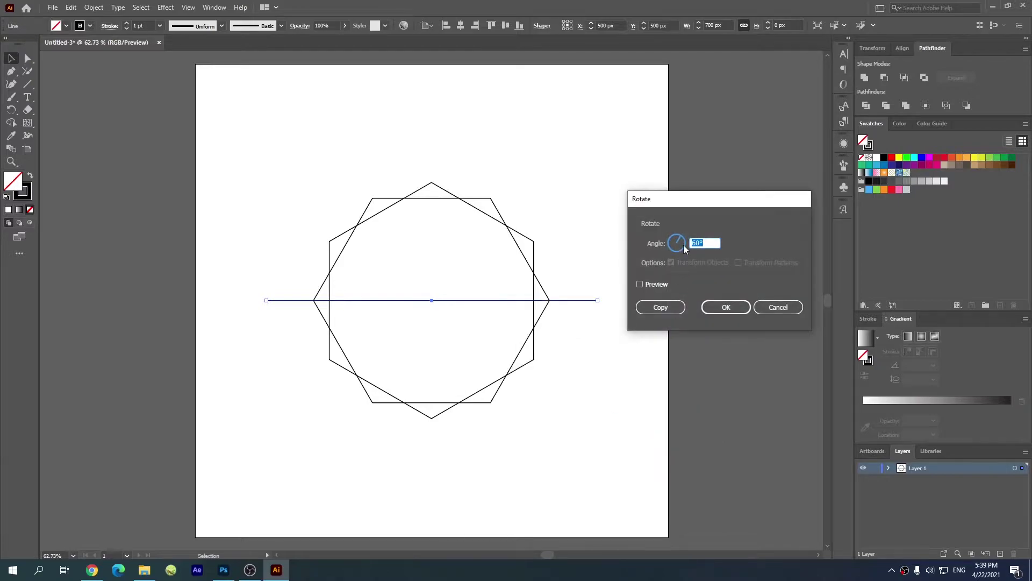
text(30)
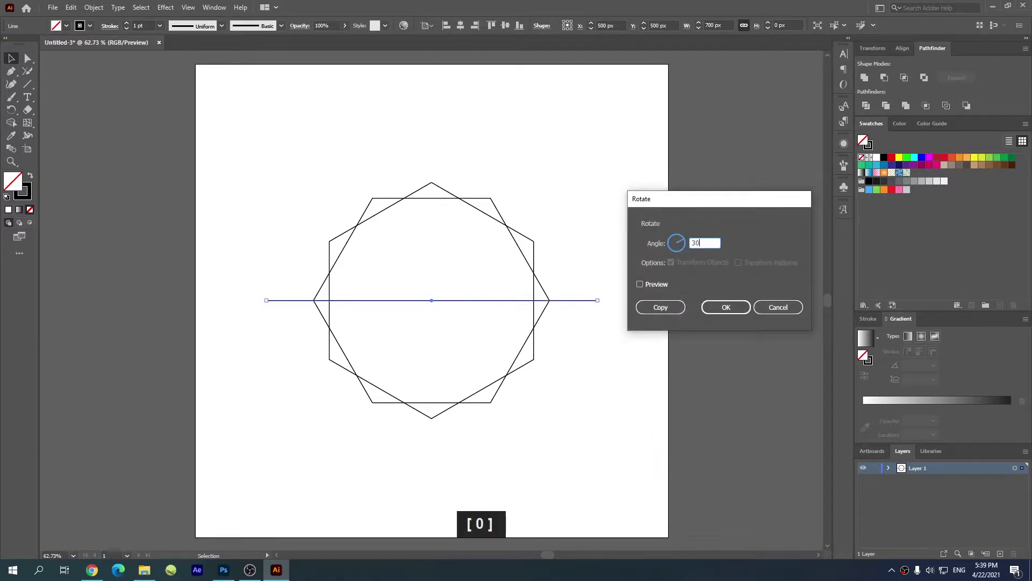
click(657, 305)
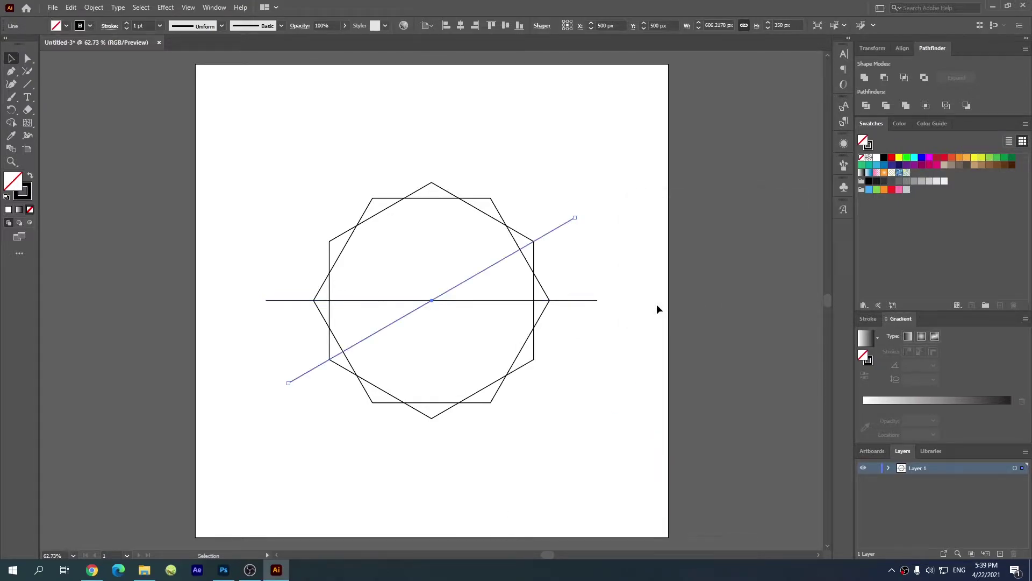
- Repeat the rotated copy four more times to complete six evenly spaced lines through the center, and deselect
key(ctrl+d)
key(ctrl+d)
key(ctrl+d)
key(ctrl+d)
click(572, 192)
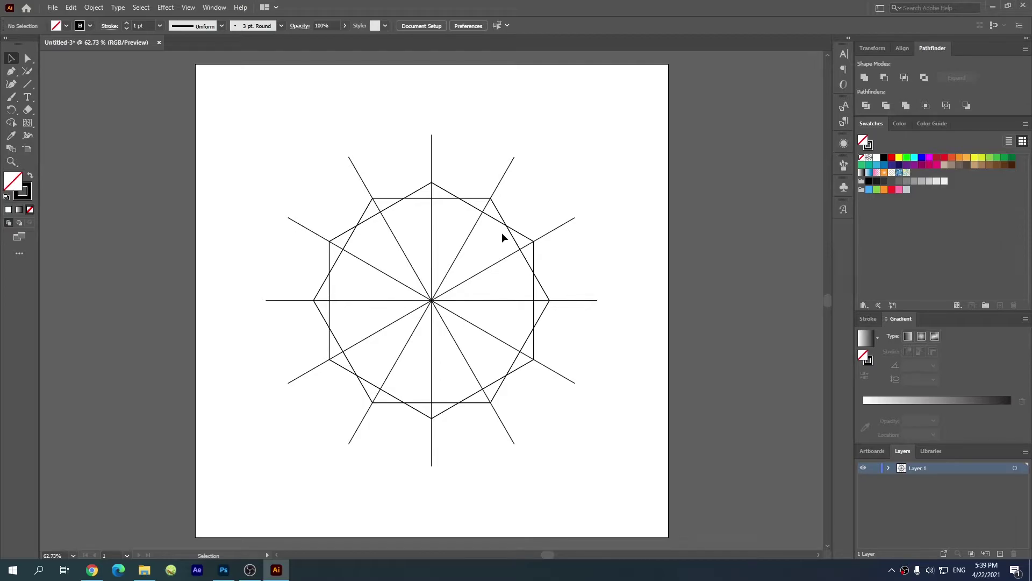
- Convert both hexagons and all radial lines into guides and turn on Smart Guides
key(ctrl+a)
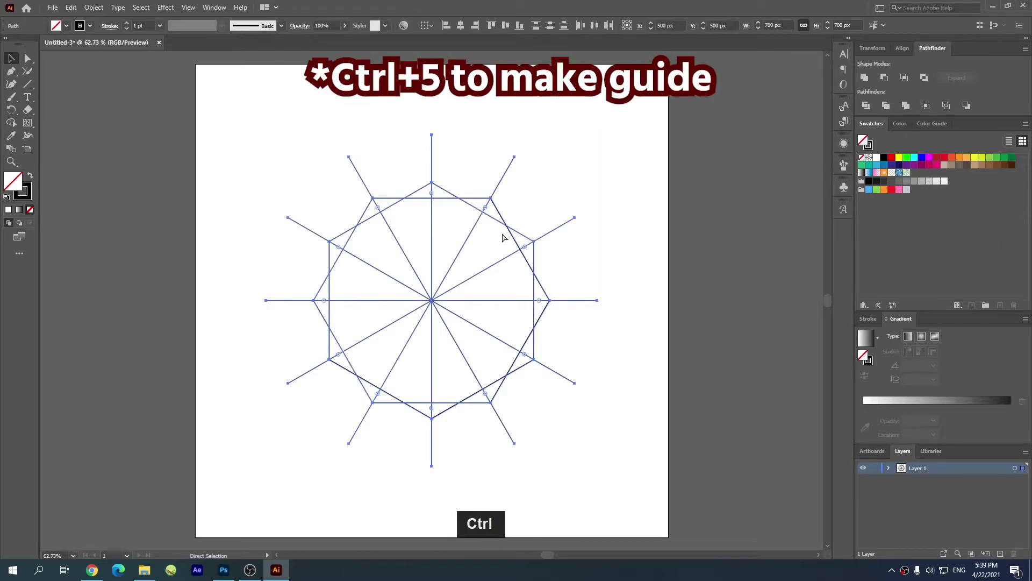
key(ctrl+5)
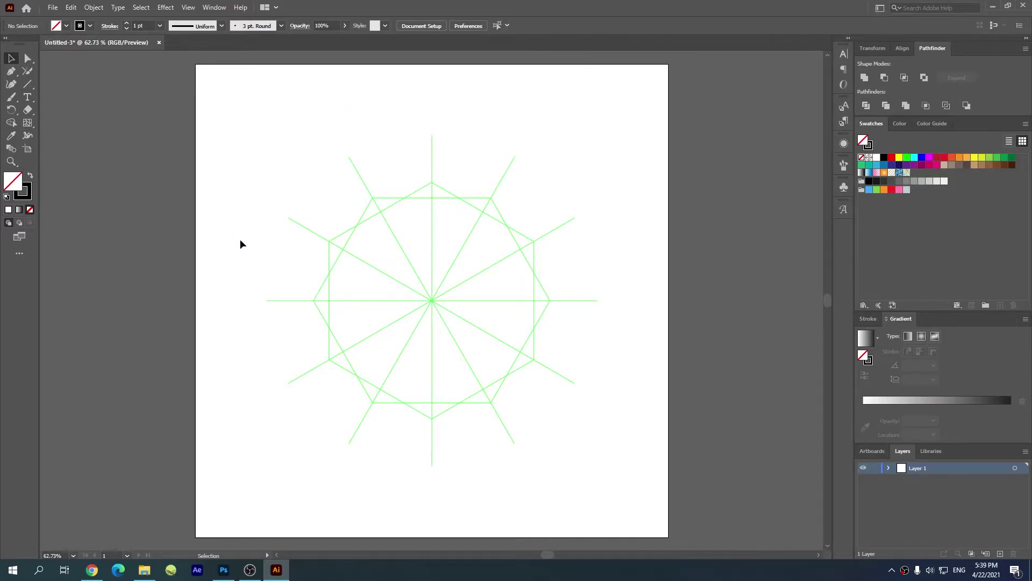
key(p)
click(188, 7)
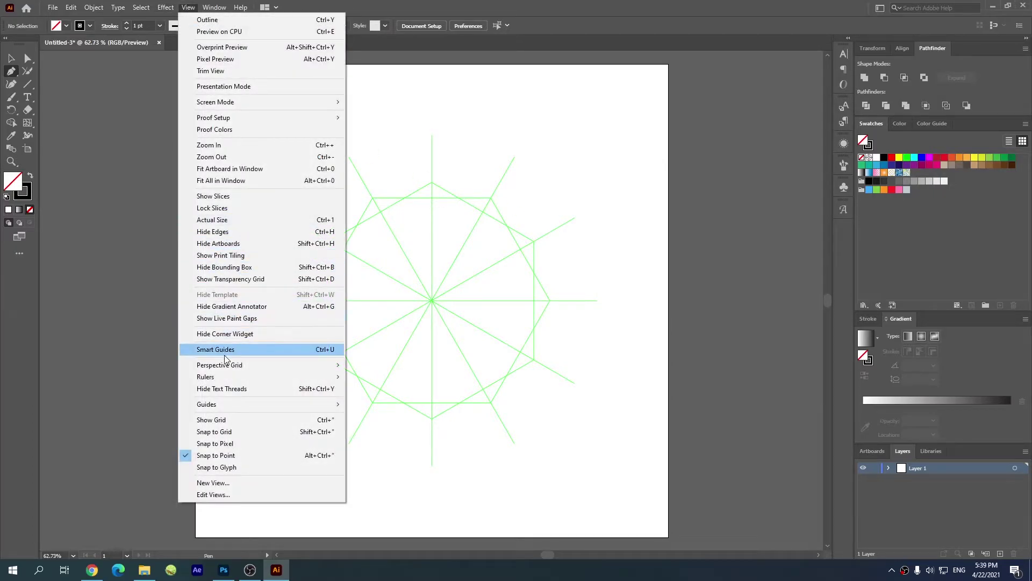
click(241, 350)
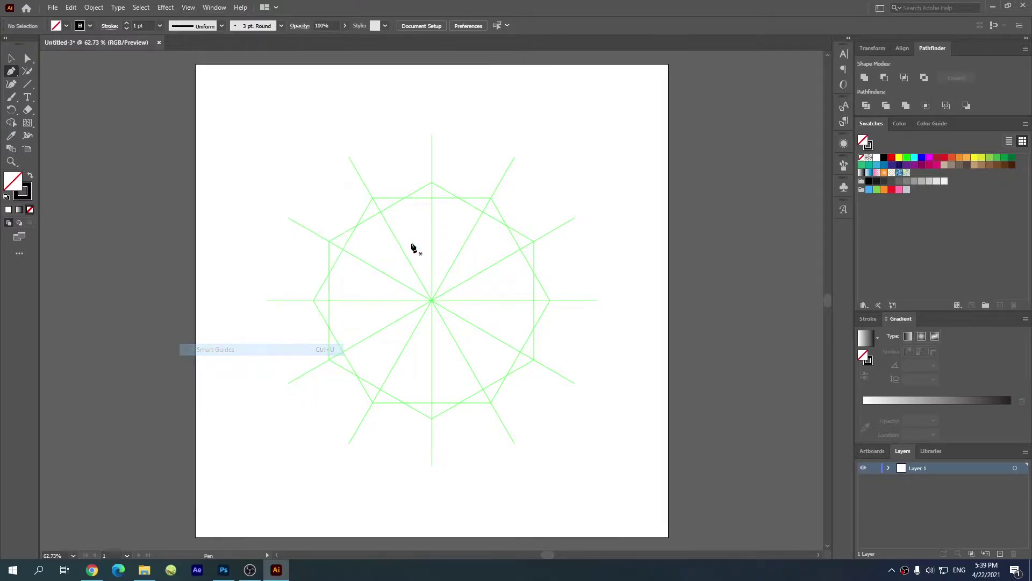
- Draw a straight Pen path from the midpoint of the upper horizontal hexagon edge to the lower-left intersection of hexagon edge and diagonal guide
click(432, 198)
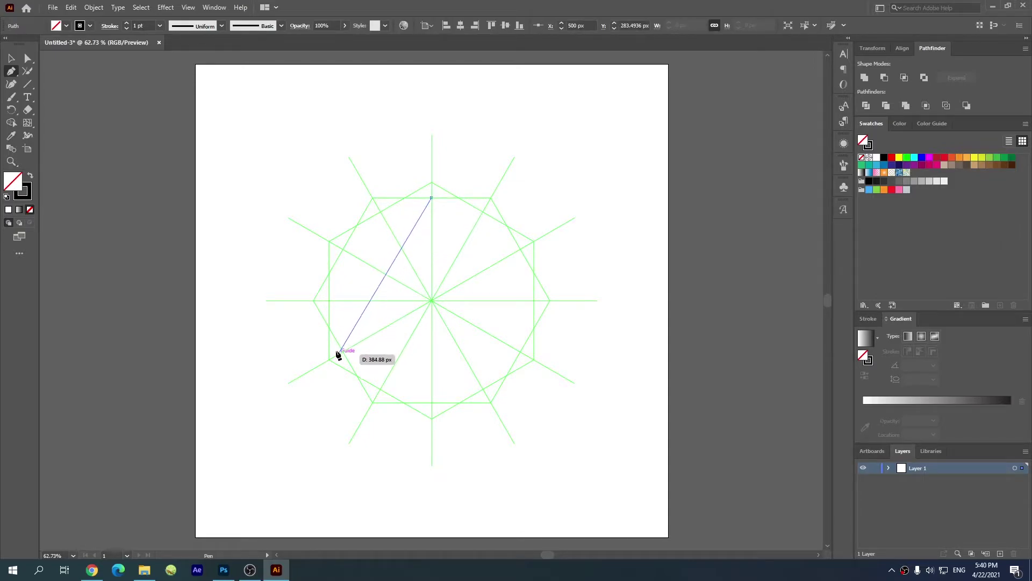
click(343, 352)
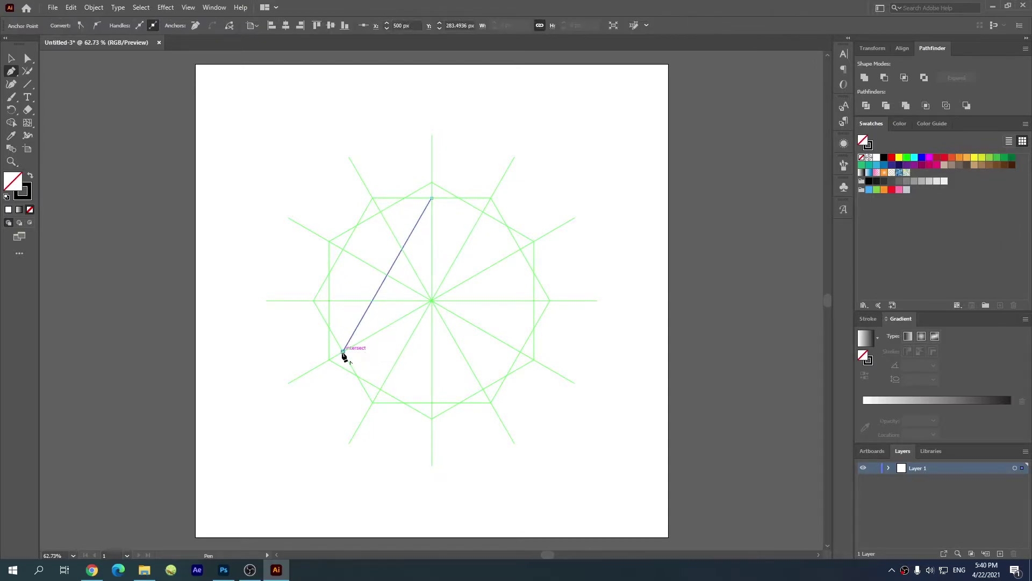
key(ctrl+shift+a)
- Scale the slanted line uniformly to 140%, making it 262.5 px wide, so both ends extend past the hexagon guides
key(v)
click(400, 253)
right_click(406, 245)
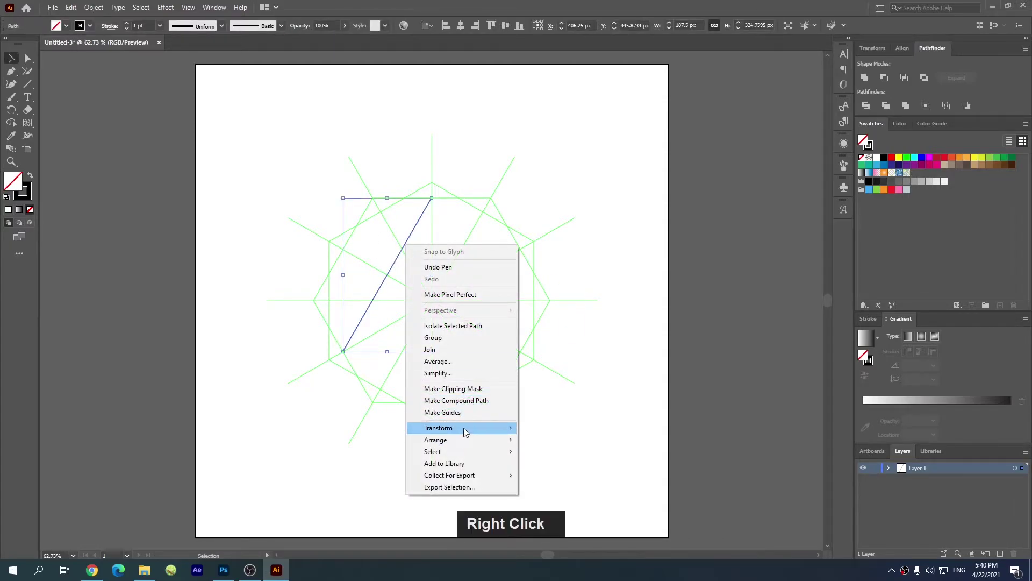
mouse_move(466, 432)
click(556, 479)
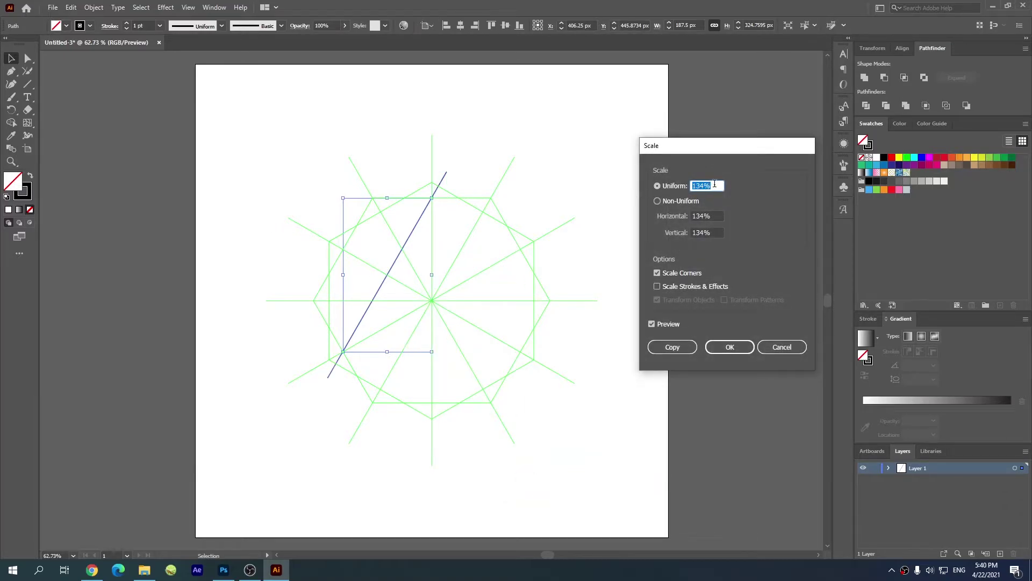
scroll(714, 183, down, 1)
shift+scroll(715, 184, down, 1)
shift+scroll(714, 184, up, 1)
click(749, 347)
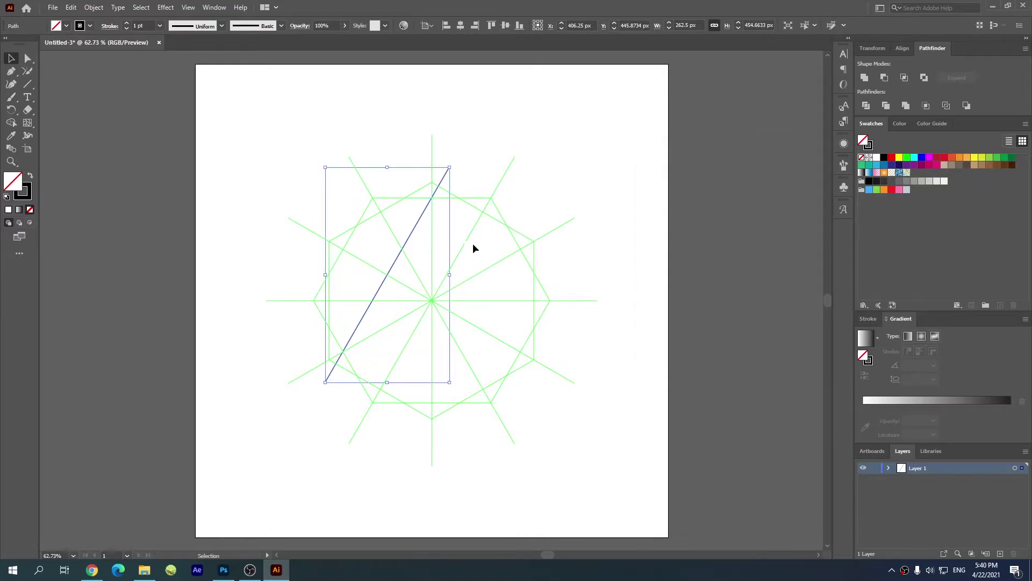
- Make a copy of the slanted line rotated by 60° around the center point of the guides
key(r)
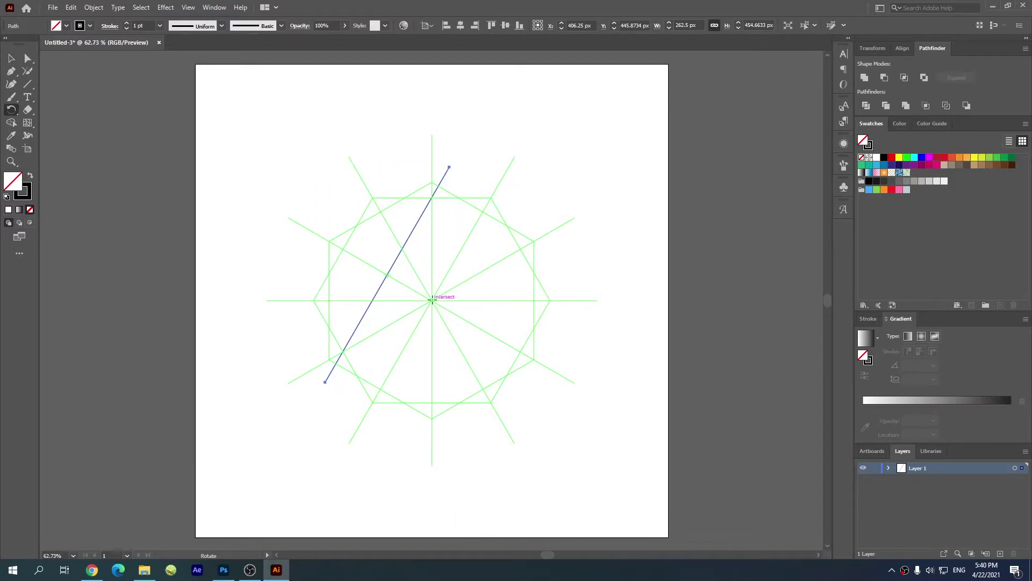
alt+scroll(431, 300, up, 1)
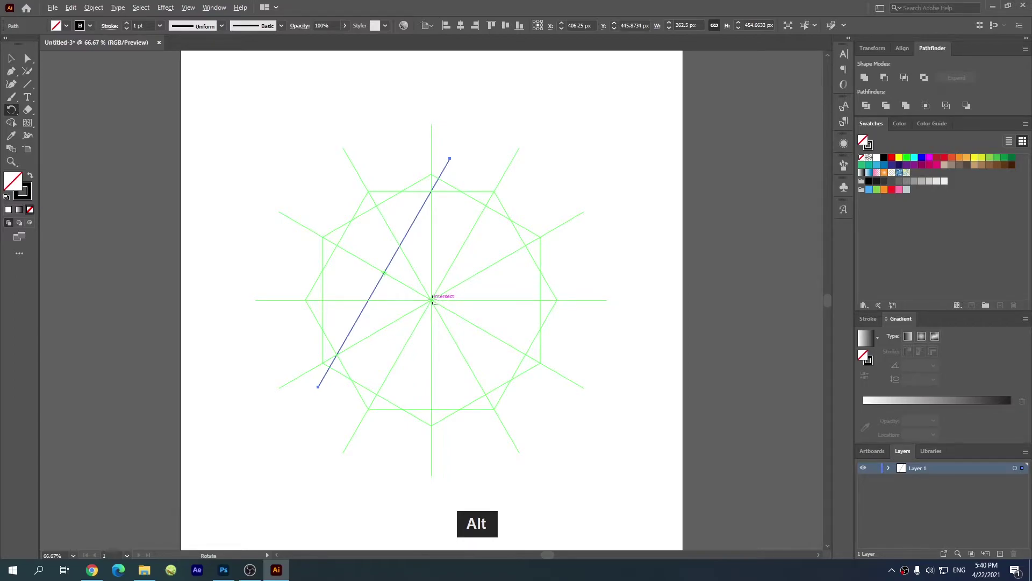
alt+click(432, 299)
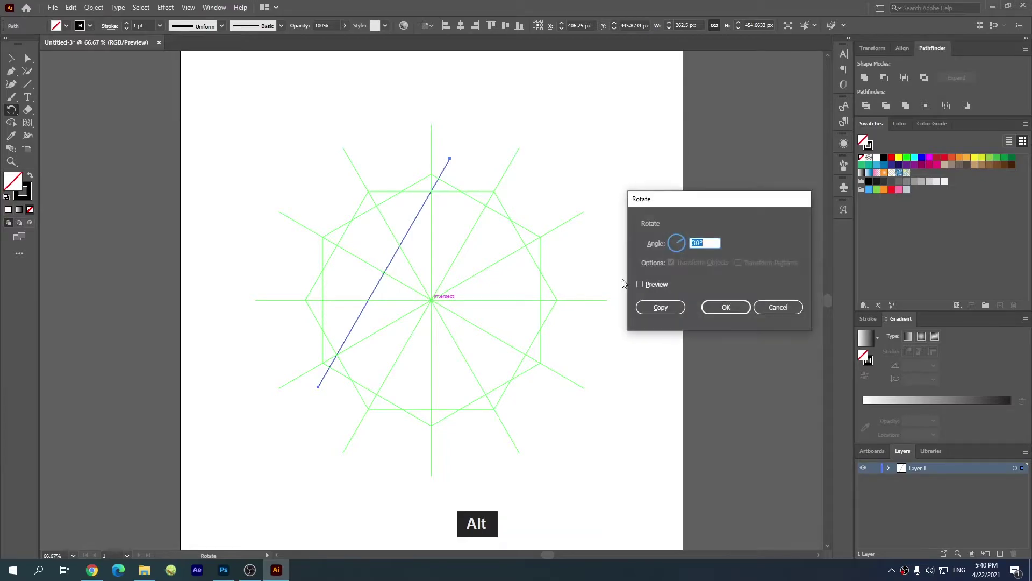
text(6)
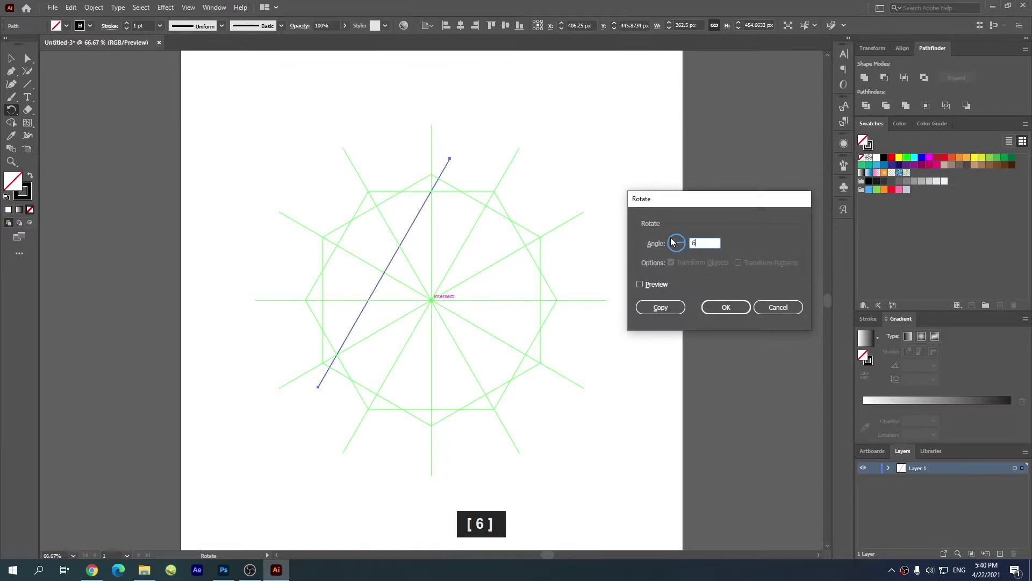
text(0)
click(641, 284)
click(641, 284)
click(641, 285)
click(663, 308)
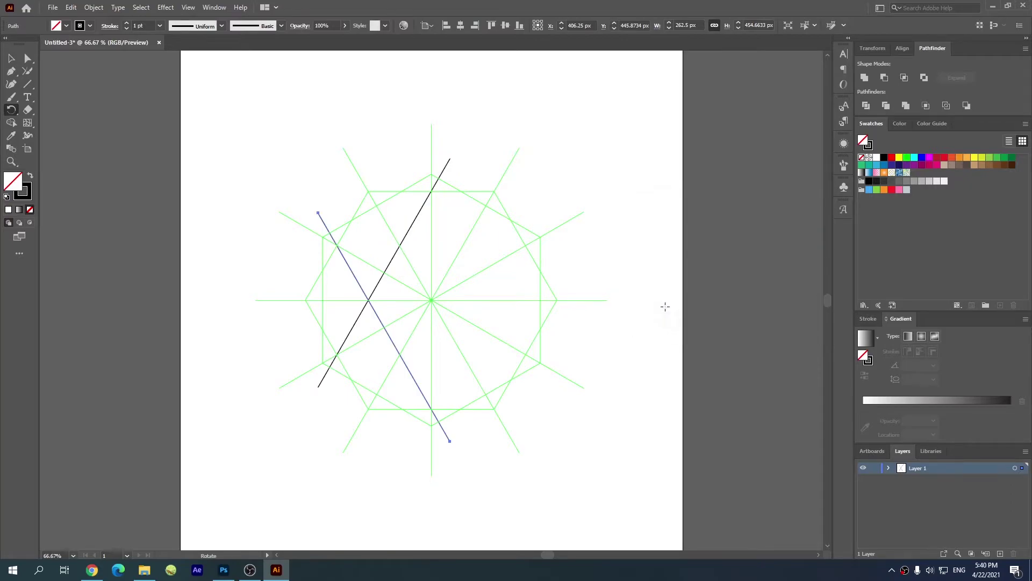
- Repeat the 60° rotated copy four more times to form a six-pointed star of crossing lines, and deselect
key(ctrl+d)
key(ctrl+d)
key(ctrl+d)
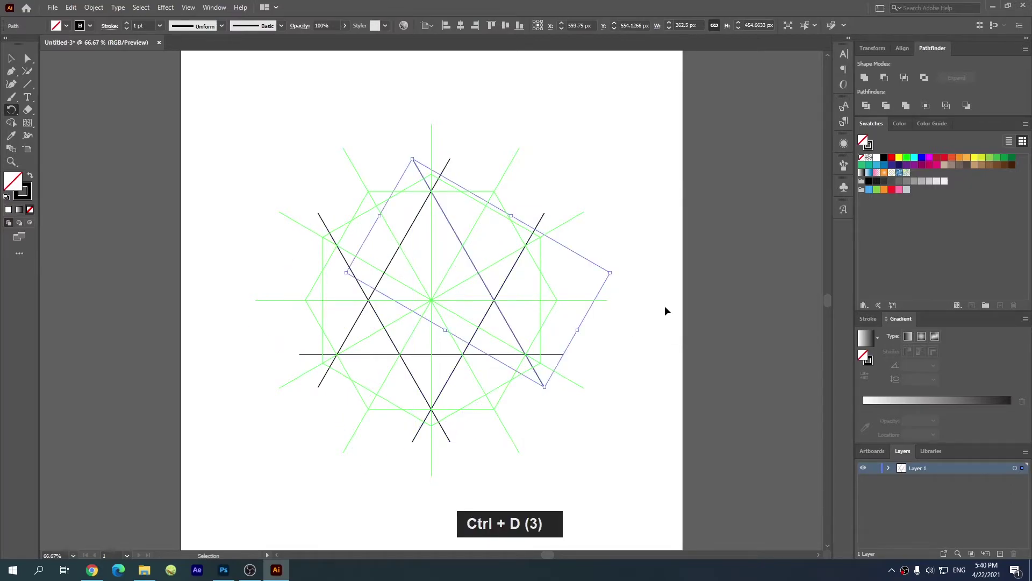
key(ctrl+d)
key(ctrl+shift+a)
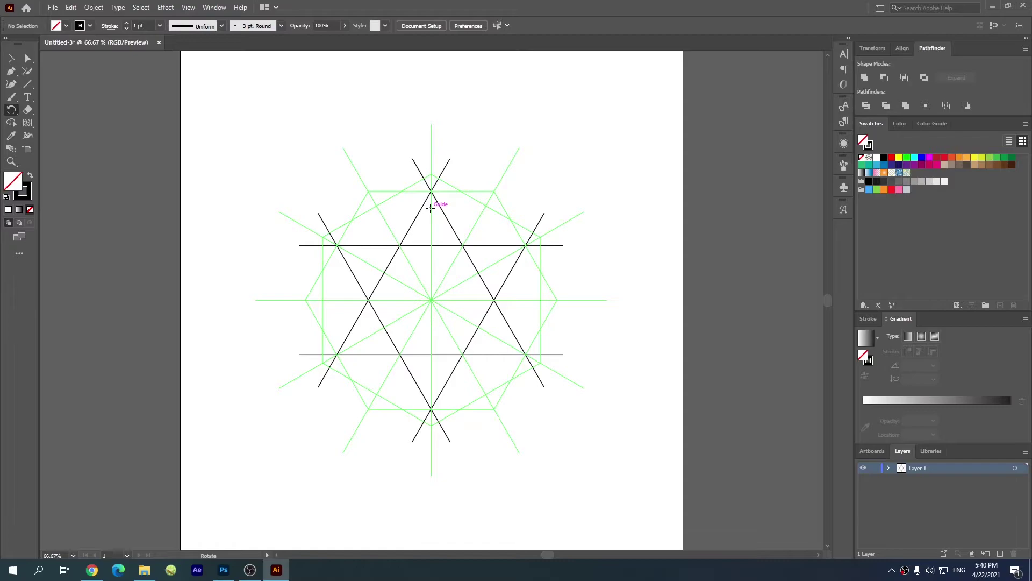
- Draw a closed Pen triangle through the upper-left, lower-left and right edge midpoints of the upright hexagon guide, and select it
key(p)
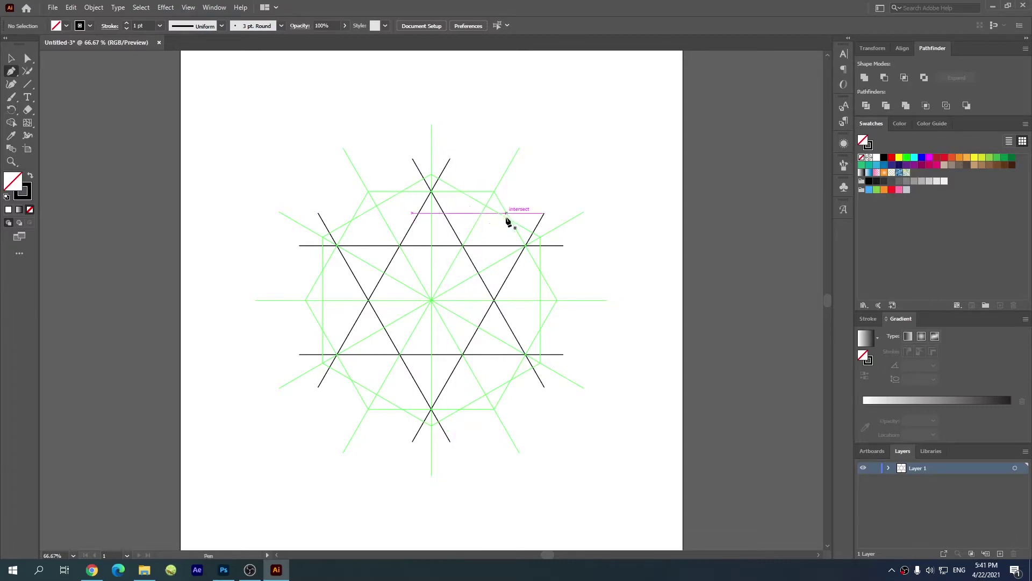
click(376, 206)
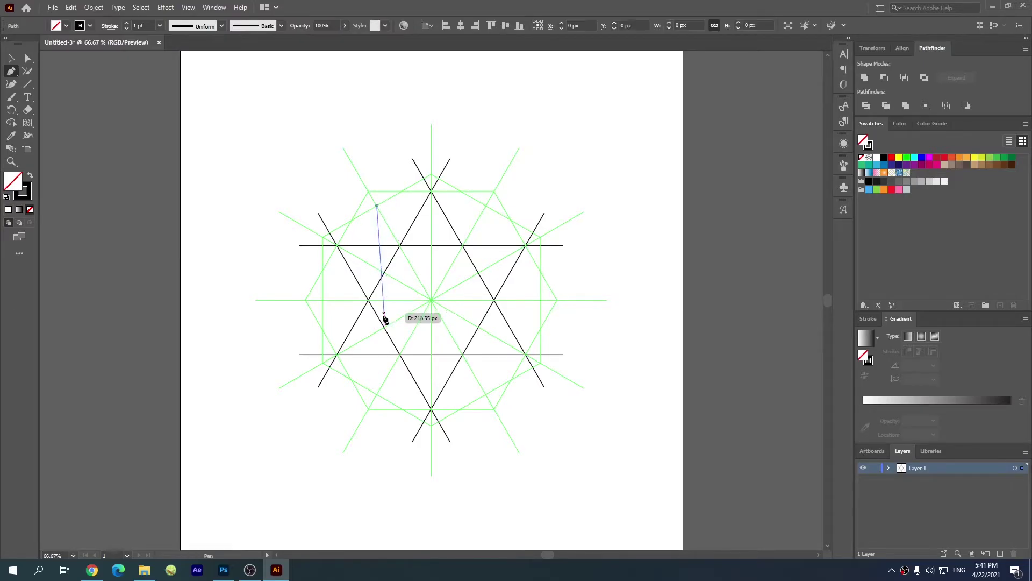
click(376, 394)
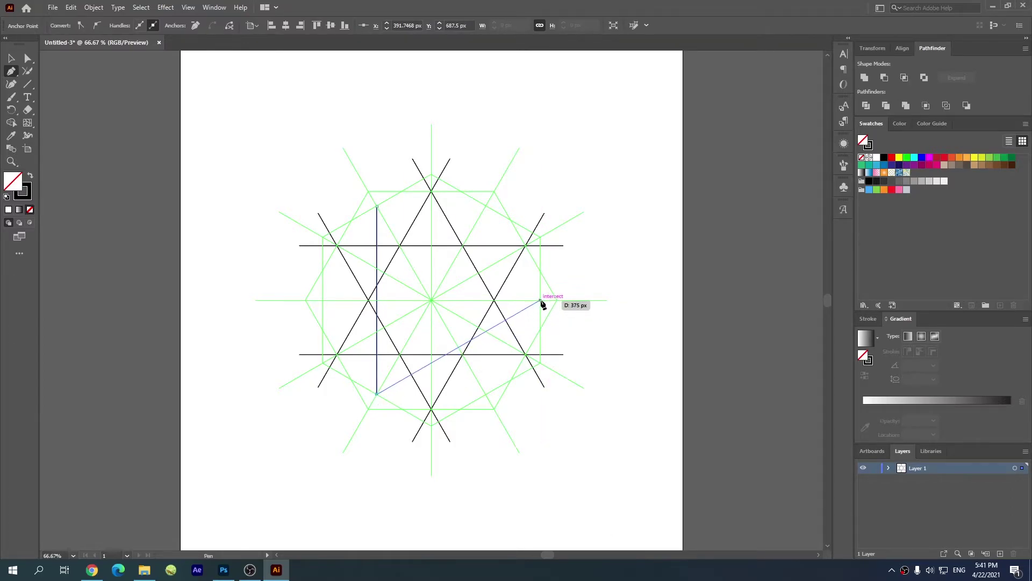
click(541, 301)
click(377, 206)
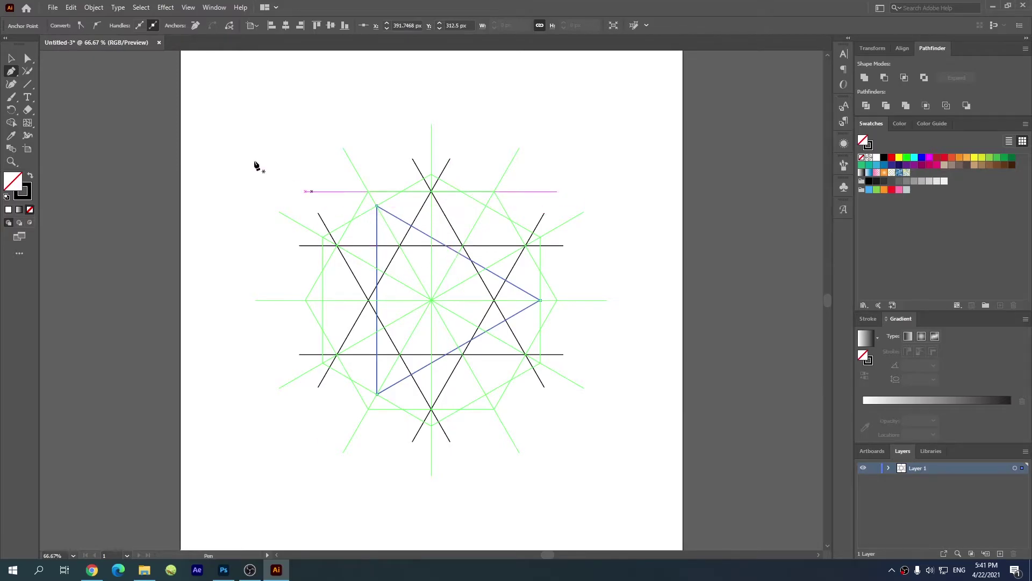
click(11, 58)
key(ctrl+shift+a)
click(383, 210)
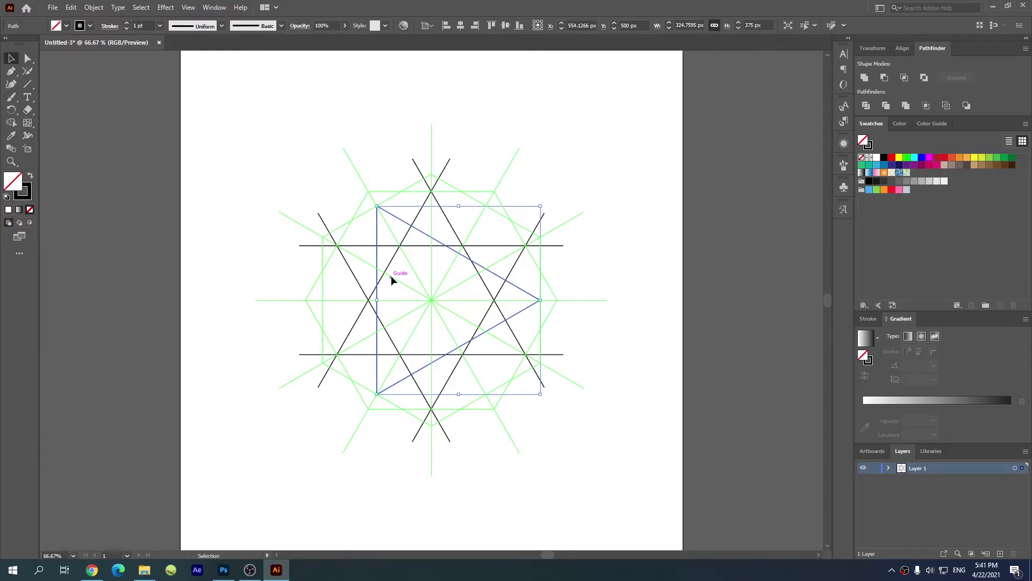
- Make a copy of the triangle rotated by 60° around the center point of the guides, and deselect
key(r)
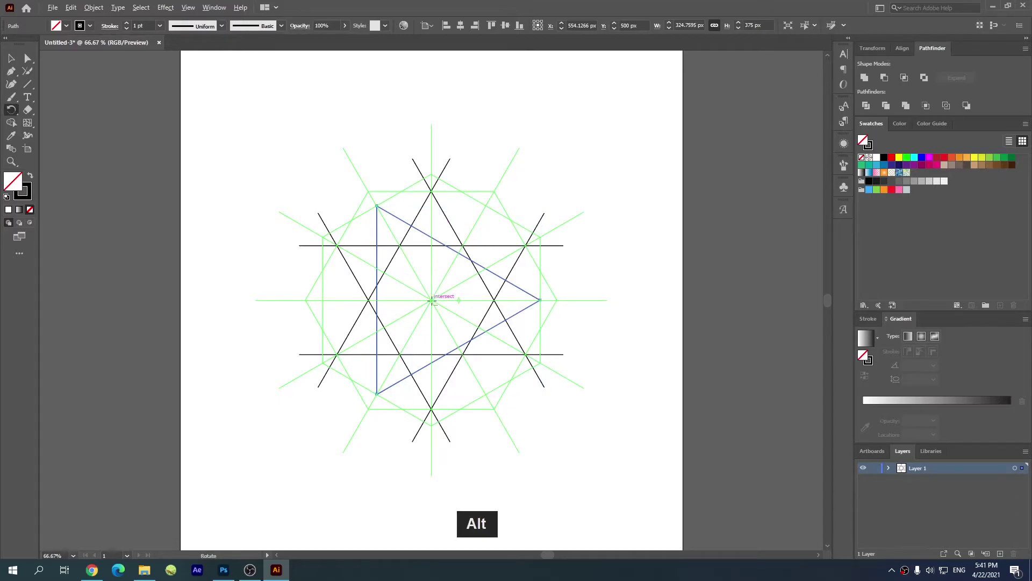
alt+click(432, 300)
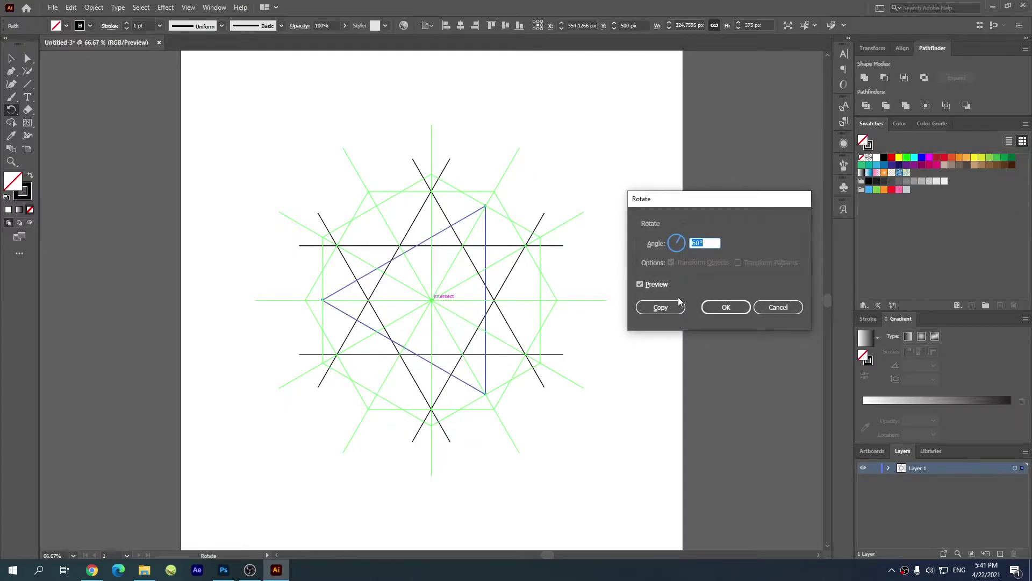
click(659, 308)
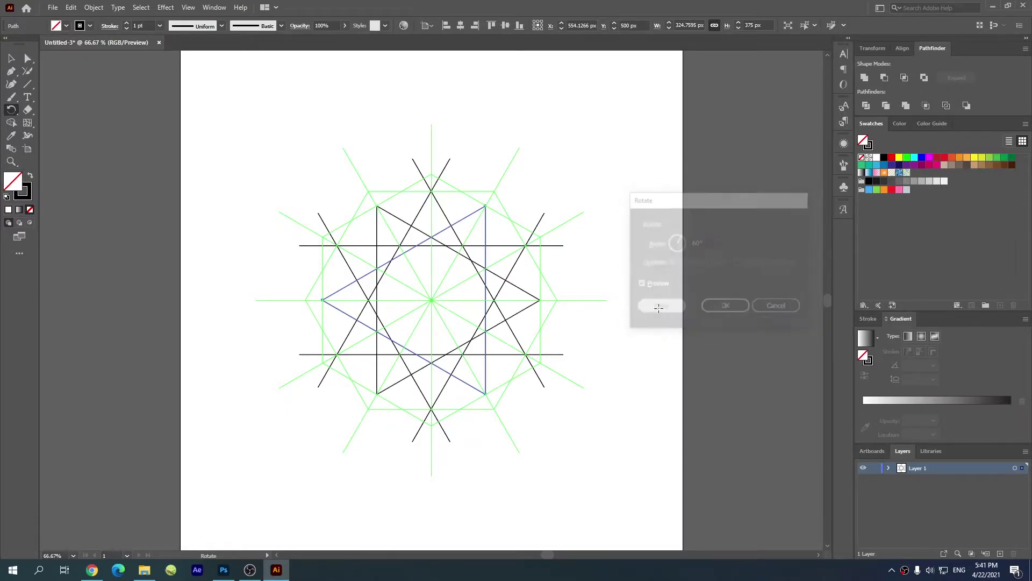
key(v)
click(542, 186)
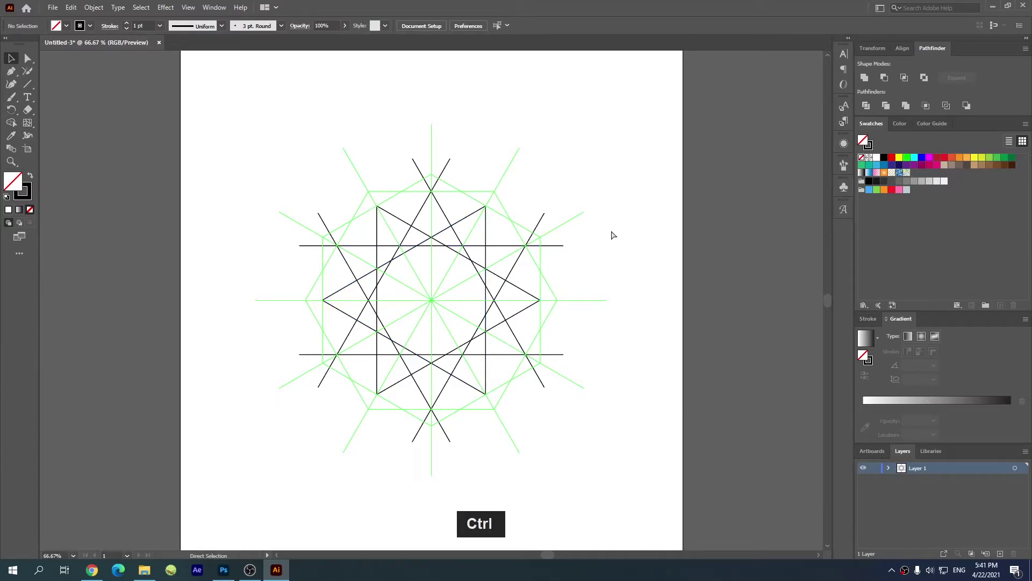
- Select all the black lines and both triangles and convert them to guides
key(ctrl+a)
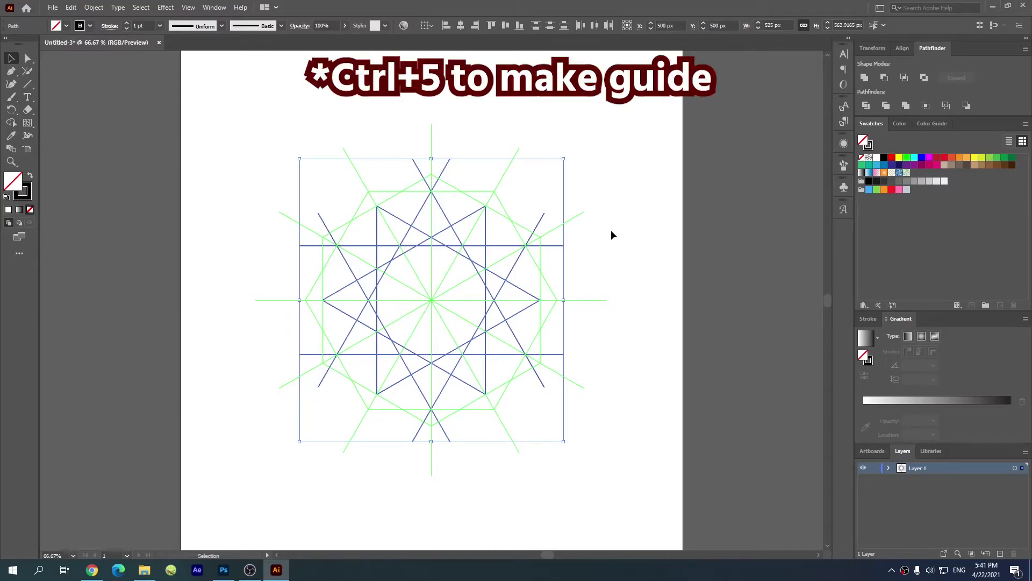
key(ctrl)
key(ctrl+5)
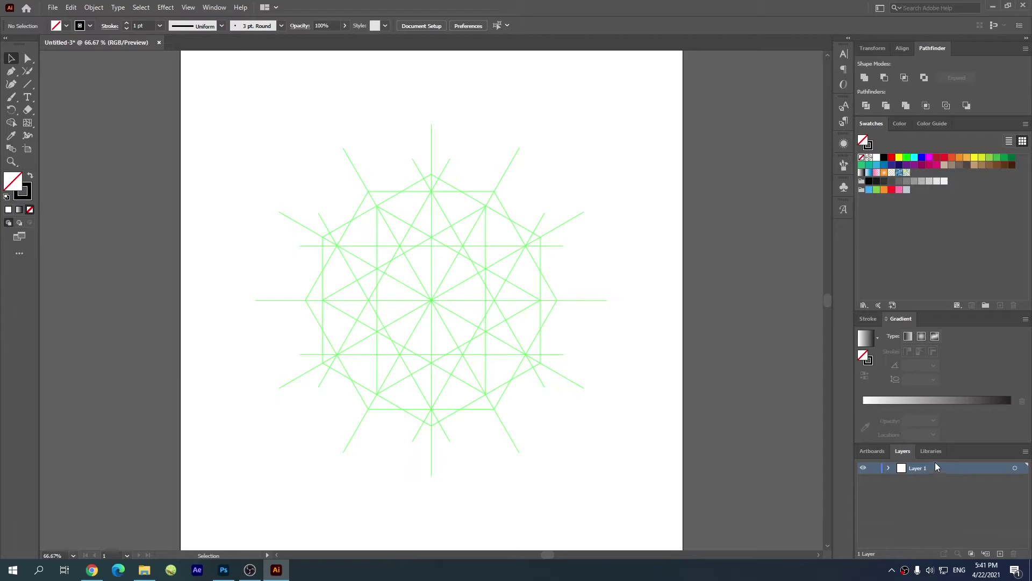
- Lock Layer 1 with the guides and add a new layer above it
click(873, 468)
click(998, 554)
- Draw an open V-shaped Pen path, about 231 × 133 px, from the upright hexagon's top edge via the star's upper-left inner intersection to its left edge
key(p)
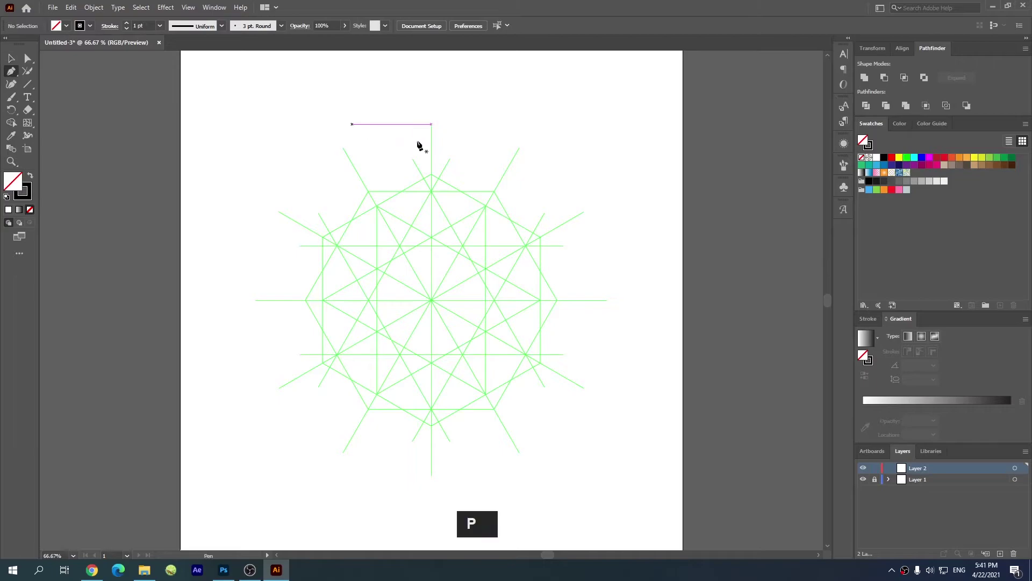
click(439, 178)
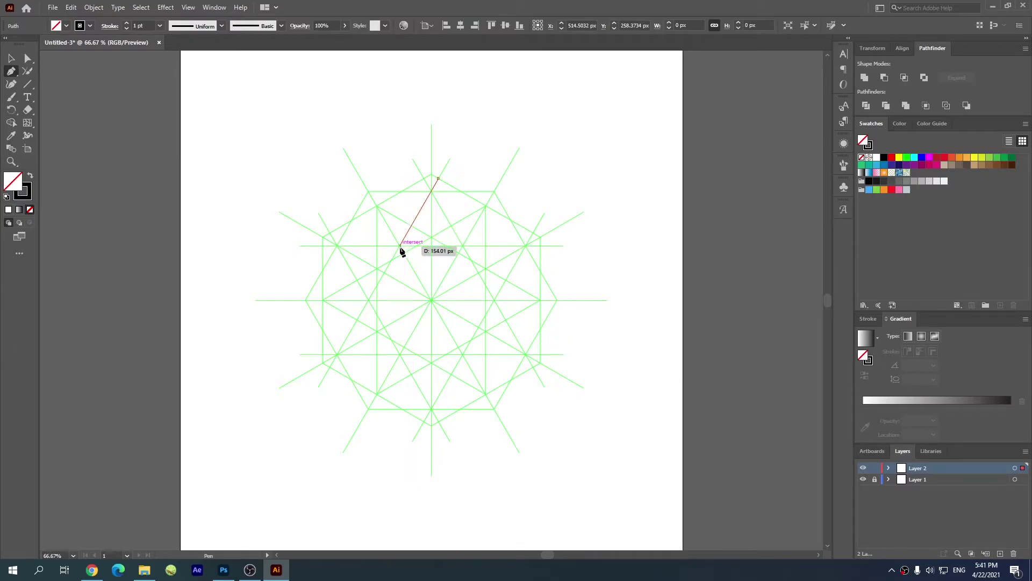
click(400, 245)
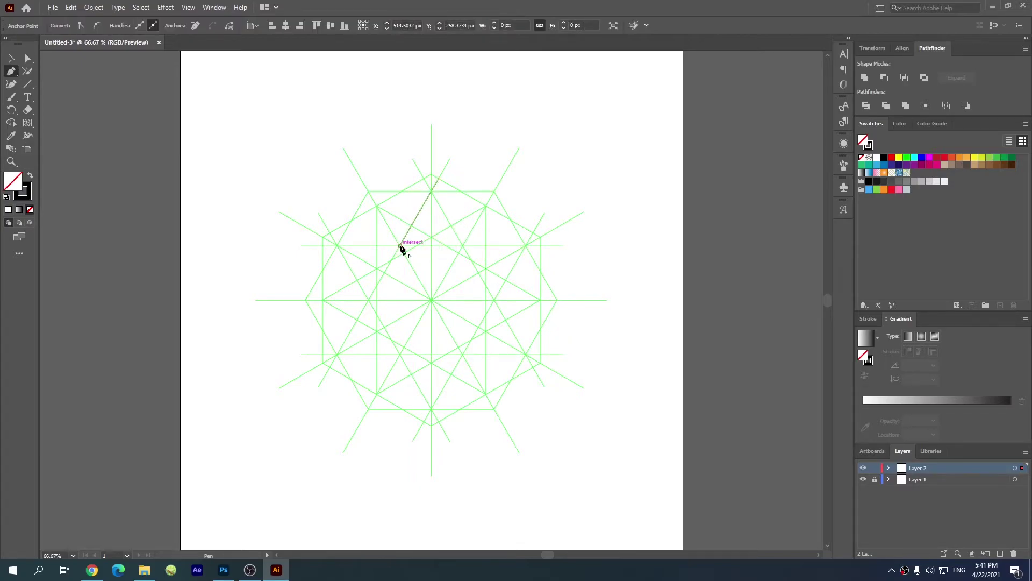
click(322, 245)
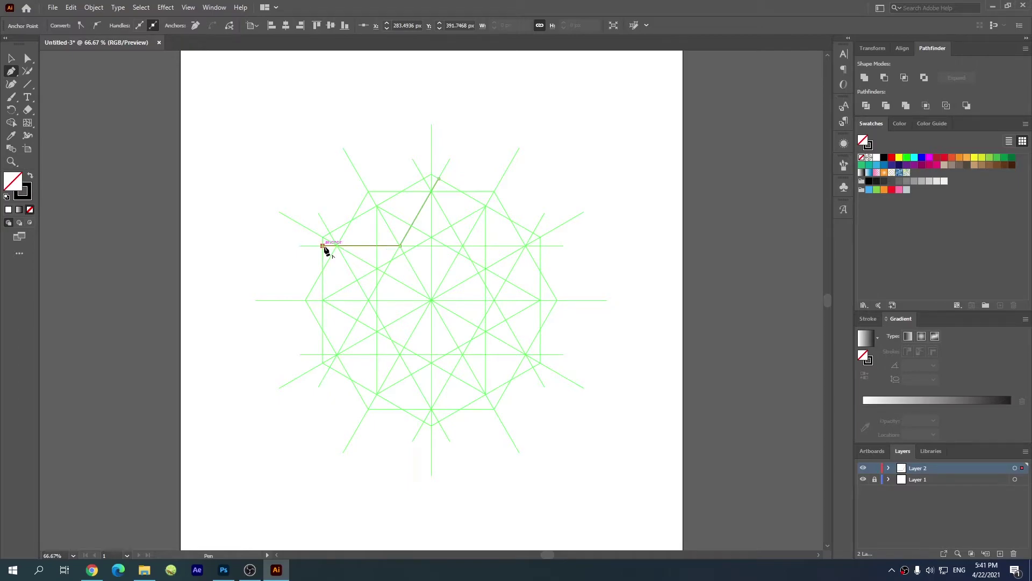
key(ctrl+shift+a)
key(v)
- Make a copy of the V-shaped path rotated by 60° around the center point of the guides
click(425, 204)
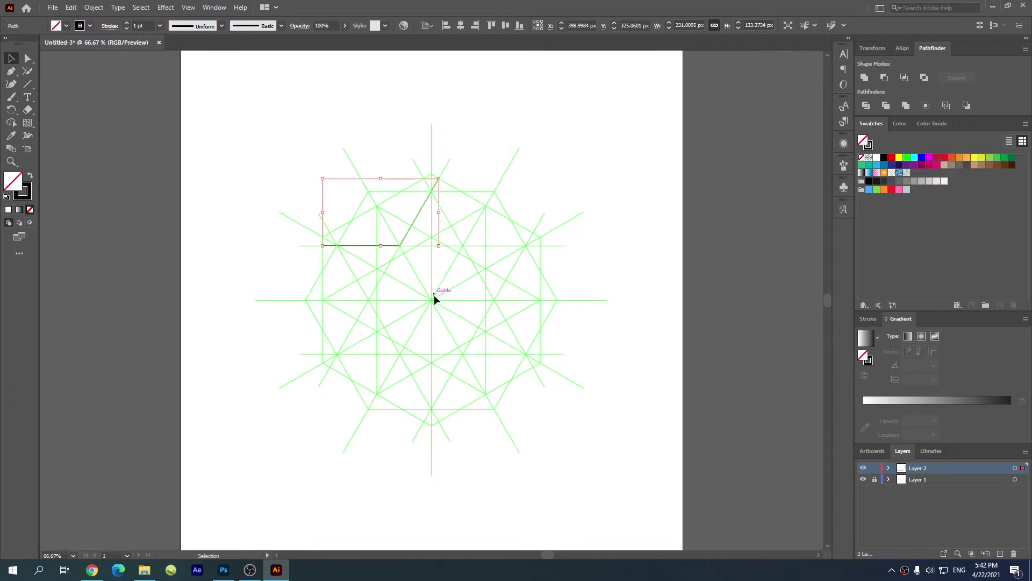
key(r)
key(alt)
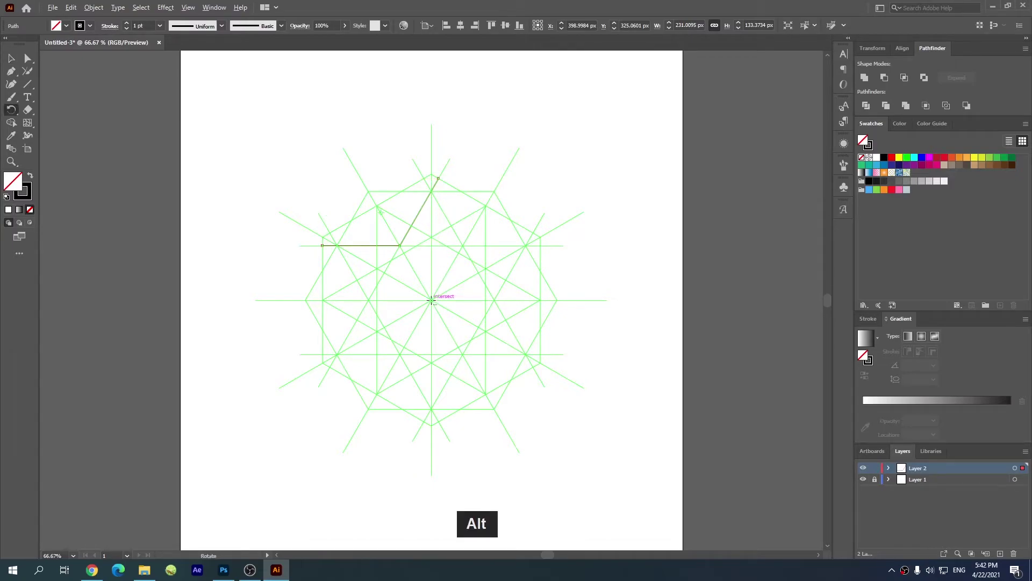
alt+click(432, 300)
click(661, 307)
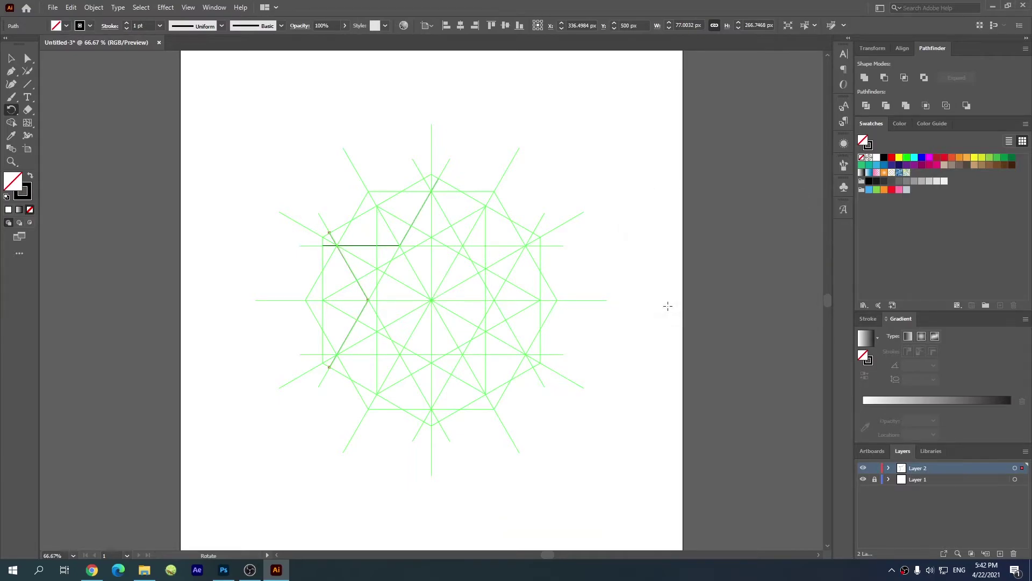
- Repeat the 60° rotated copy four more times to complete the ring of six V-shaped paths, undoing the surplus copy
key(ctrl+d)
key(ctrl+d)
key(ctrl+d)
key(ctrl+d)
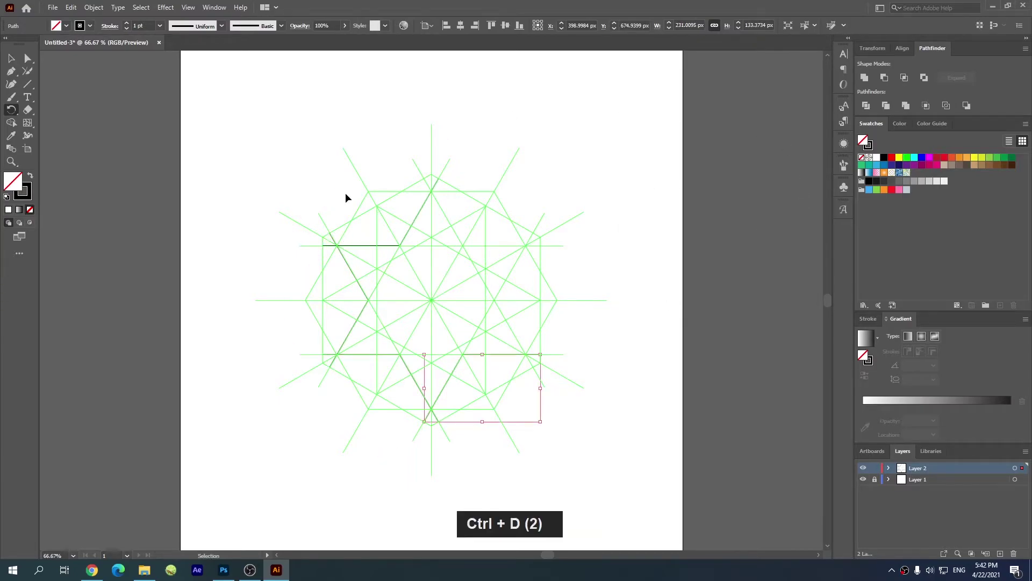
key(ctrl+d)
key(ctrl+z)
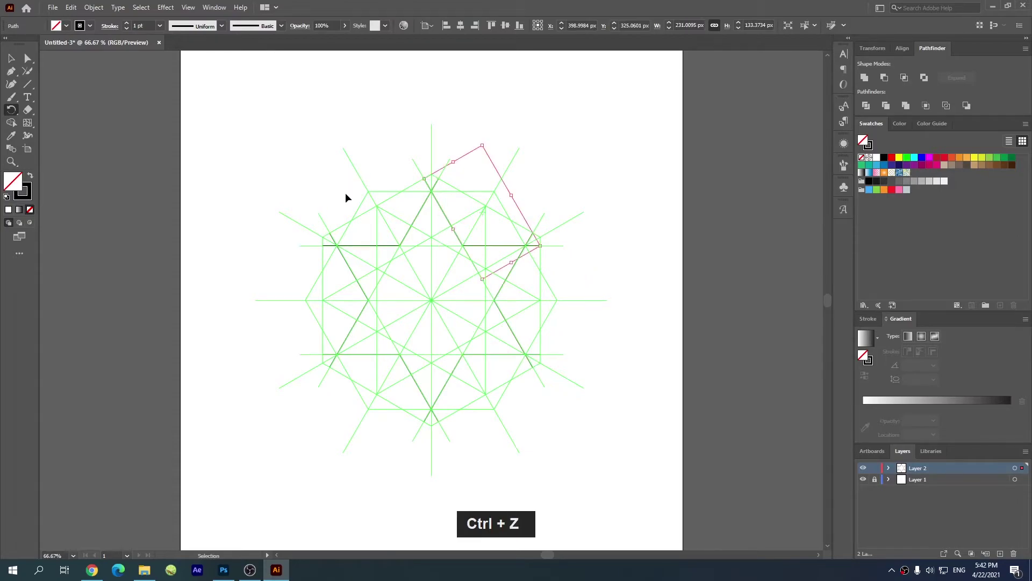
- Hide and show the Layer 1 guides to check the ring of V-shaped paths alone, and deselect
click(863, 479)
click(863, 479)
click(863, 479)
click(863, 479)
click(10, 58)
key(ctrl+shift+a)
- Draw a closed six-pointed star outline with the Pen tool through the tips and inner intersections of the two triangle guides, and deselect
key(p)
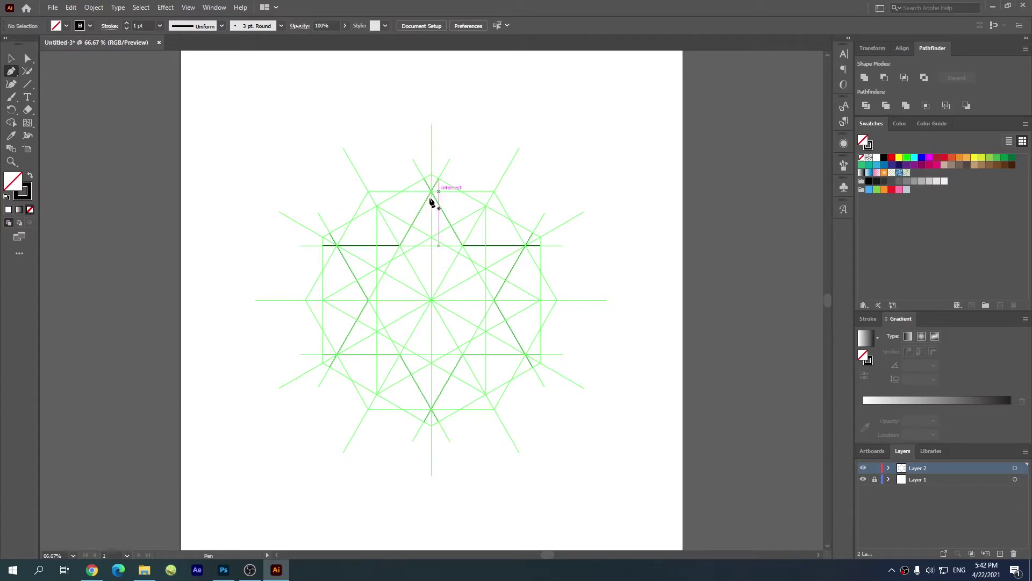
click(485, 206)
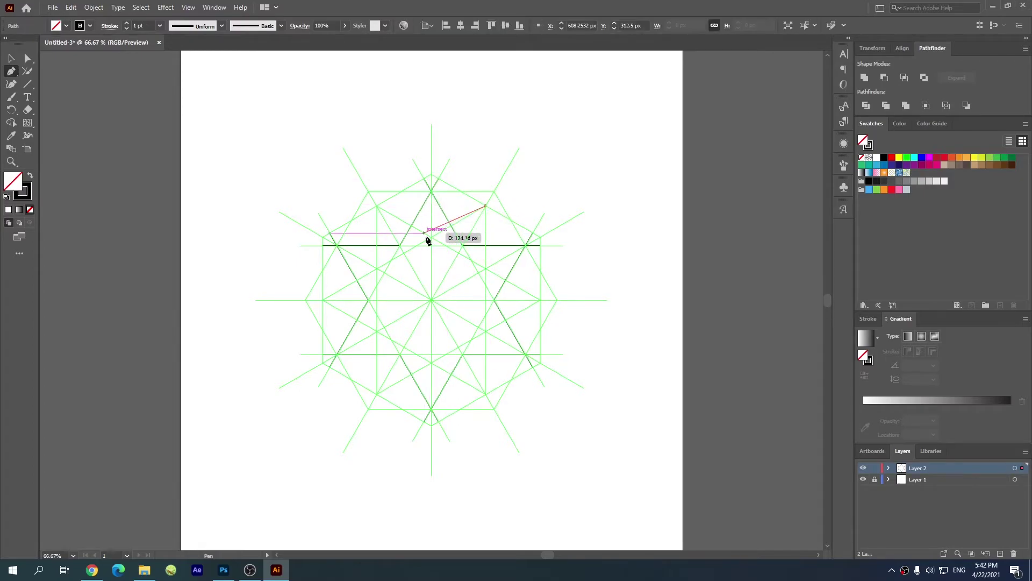
click(430, 237)
click(376, 206)
click(377, 269)
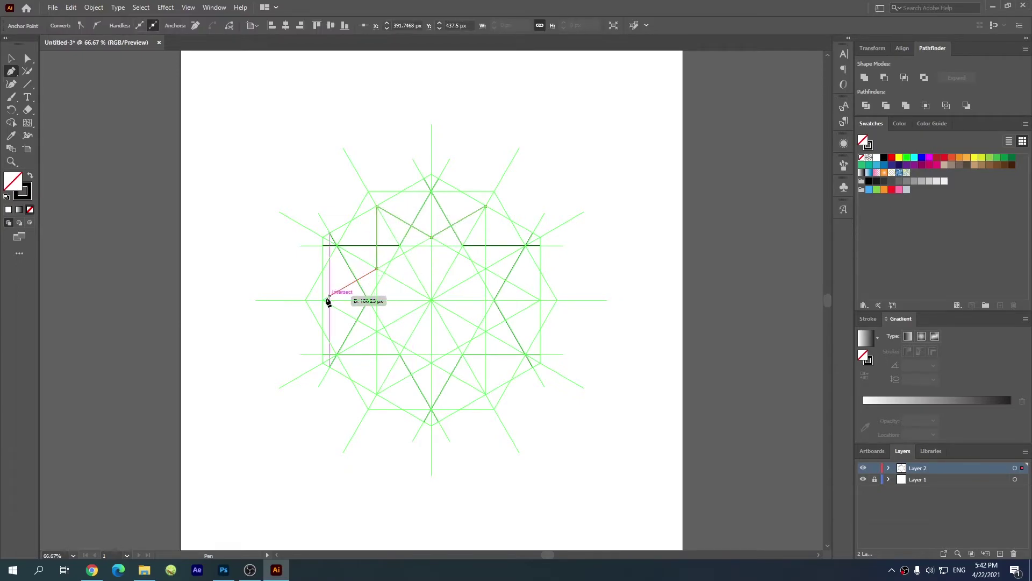
click(321, 299)
click(377, 332)
click(377, 394)
click(432, 363)
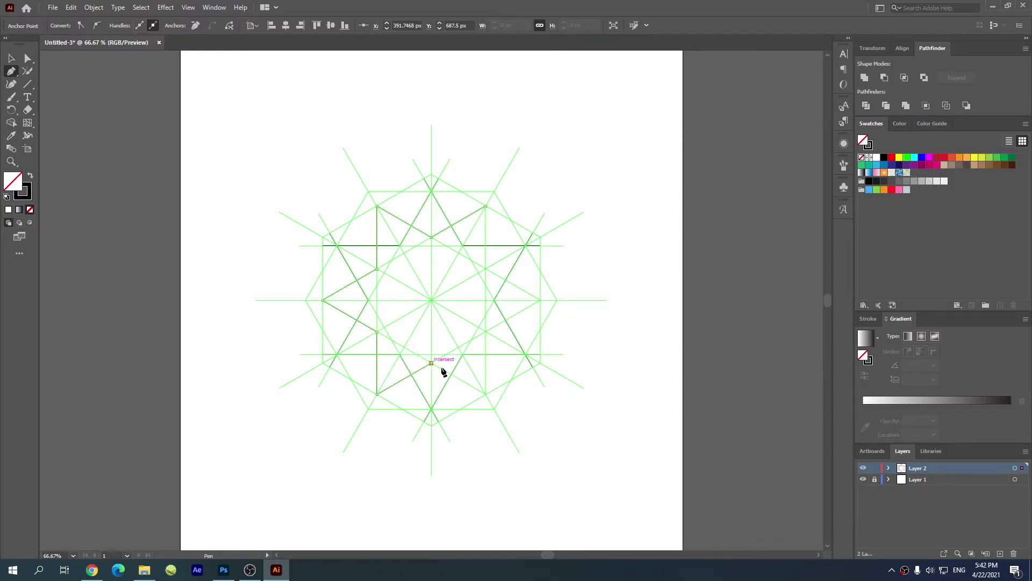
click(486, 394)
click(485, 331)
click(541, 299)
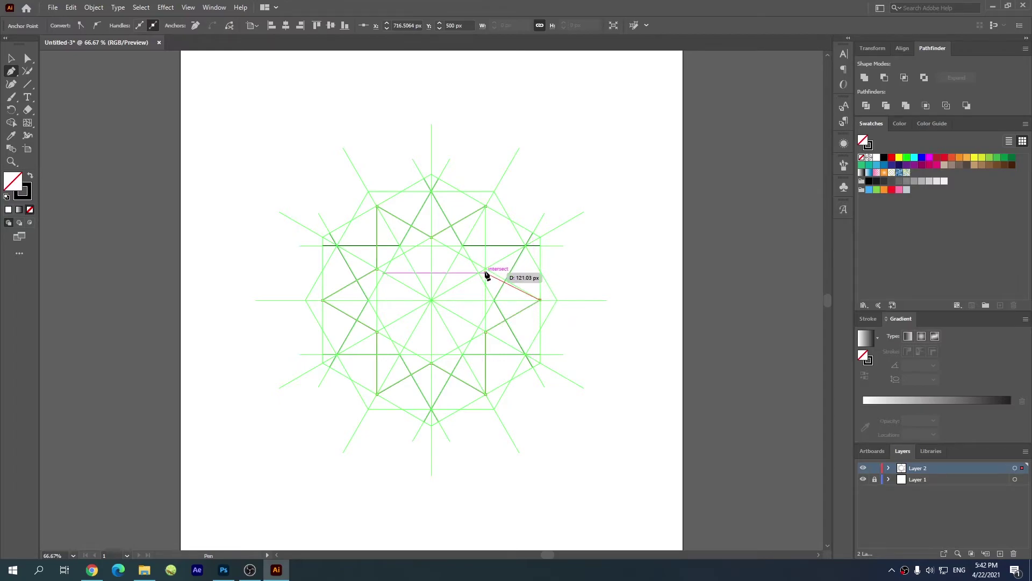
click(486, 269)
click(485, 206)
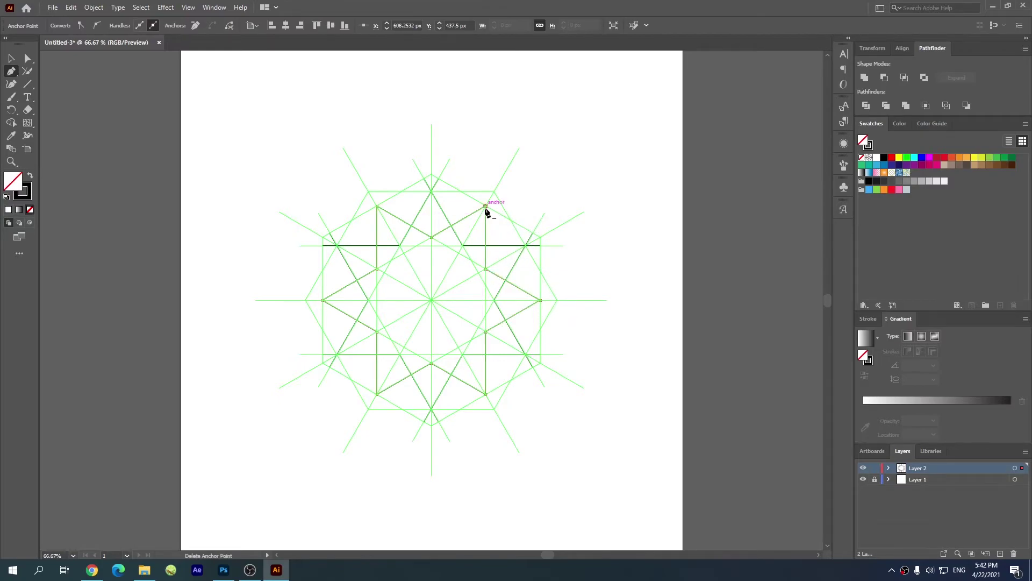
key(ctrl+shift+a)
- Check the snapping tolerance in the Smart Guides preferences and close them without changes
click(70, 8)
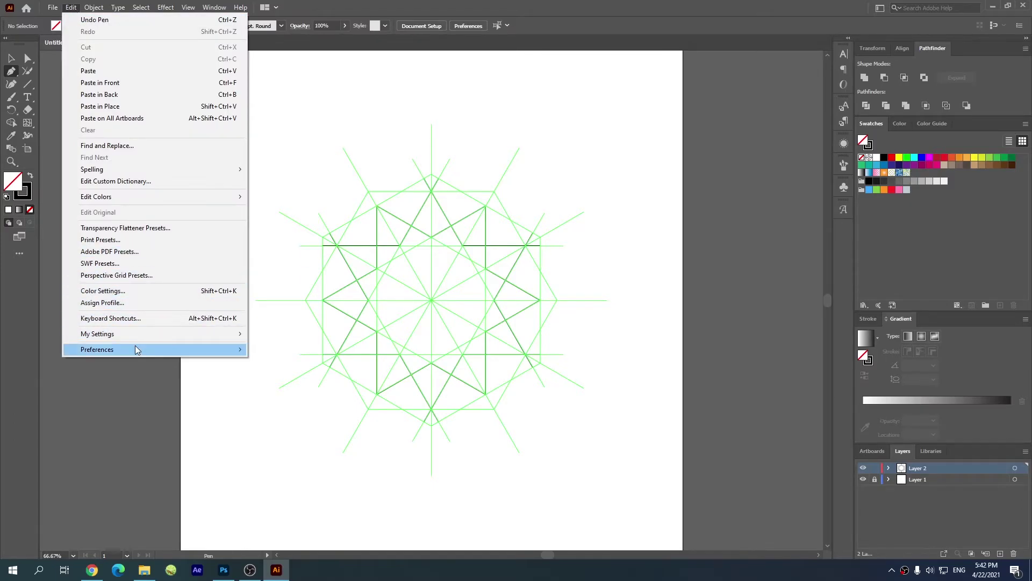
mouse_move(137, 350)
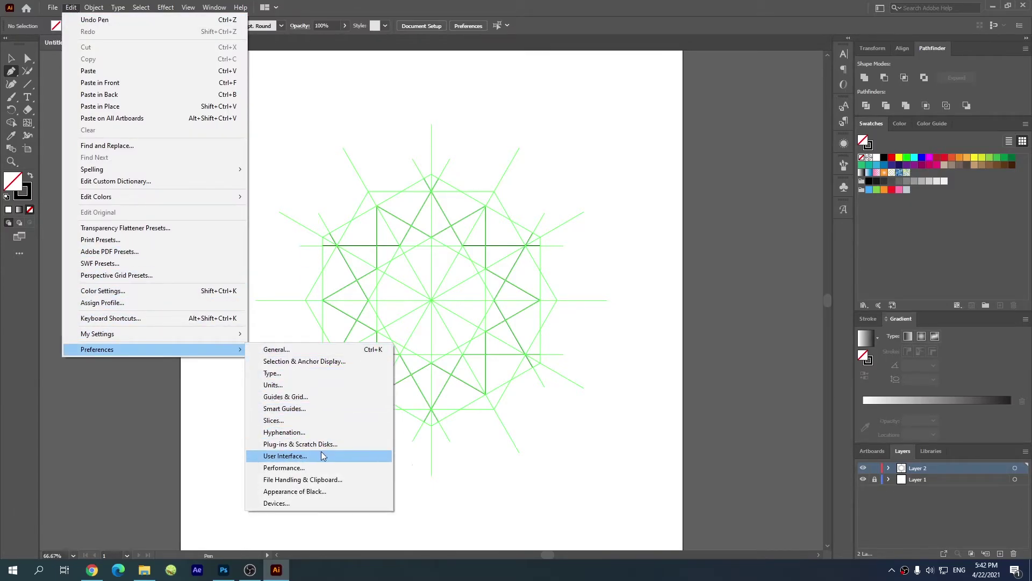
click(293, 409)
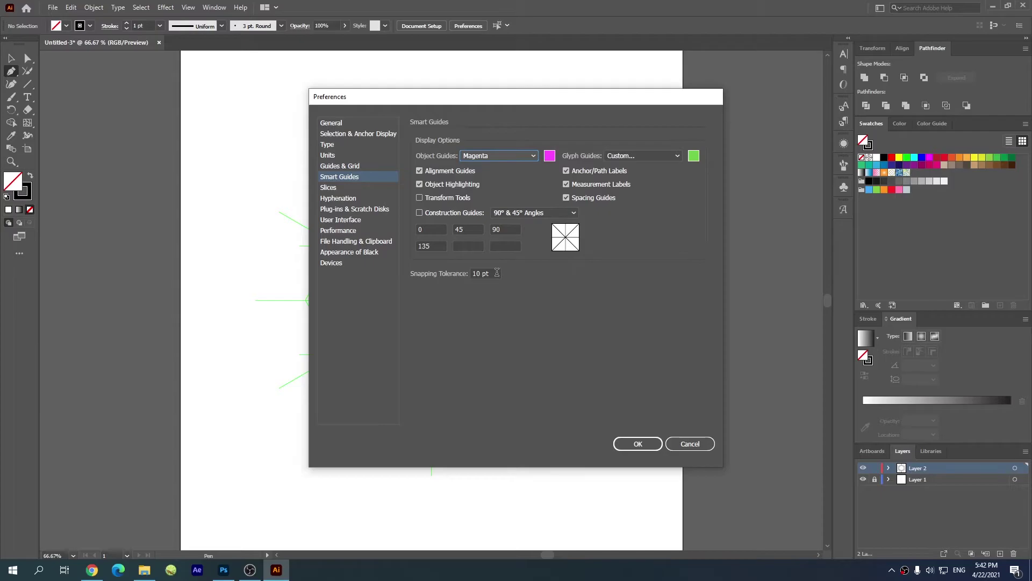
click(691, 446)
- Hide the Layer 1 guides so that only the star artwork on Layer 2 is shown
click(12, 59)
click(864, 479)
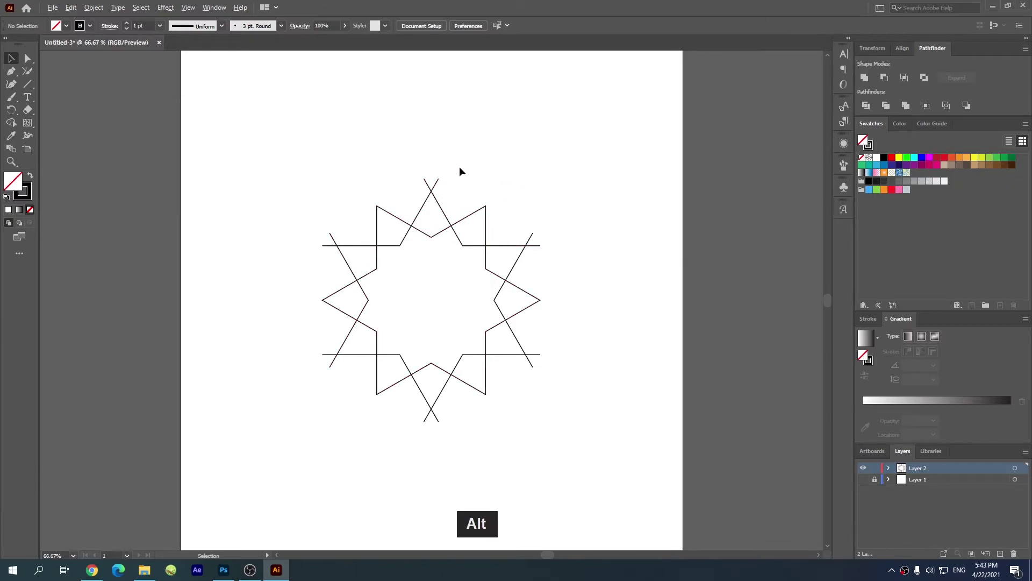
alt+scroll(461, 168, down, 1)
alt+scroll(444, 194, up, 1)
- Make a pattern from all the star artwork and set its tile type to Hex by Row
drag(566, 151, 290, 392)
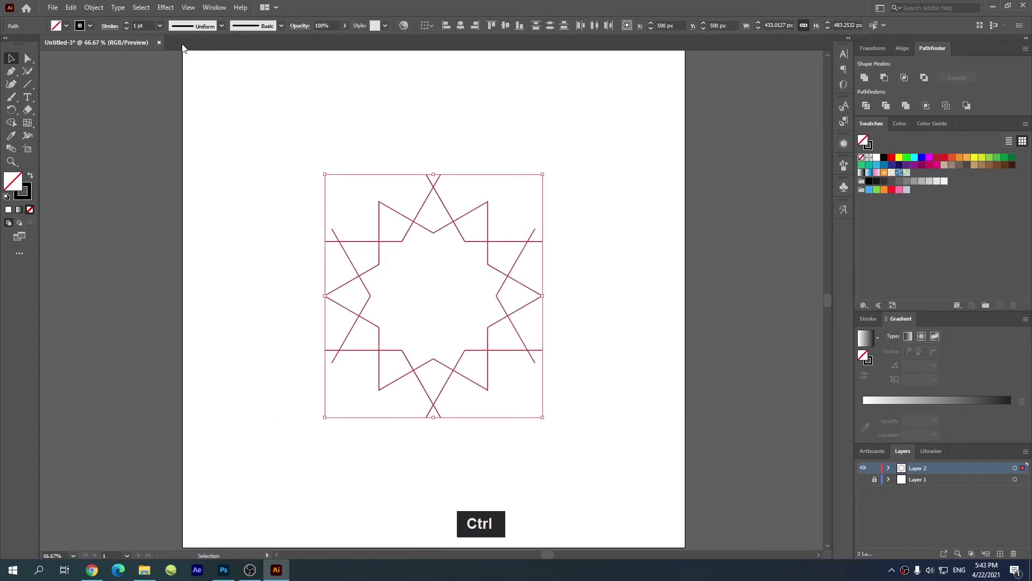
key(ctrl+a)
click(93, 9)
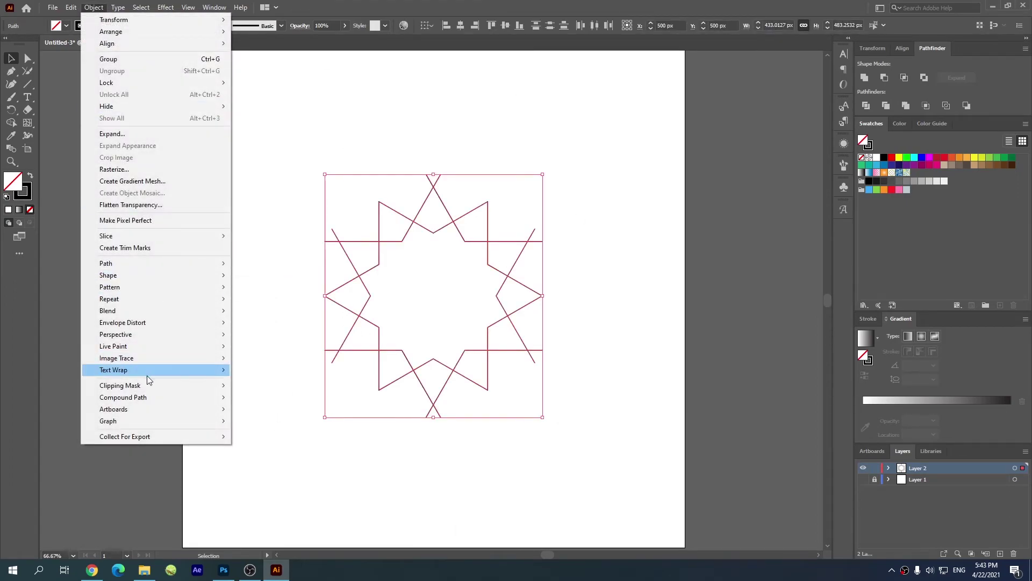
mouse_move(134, 287)
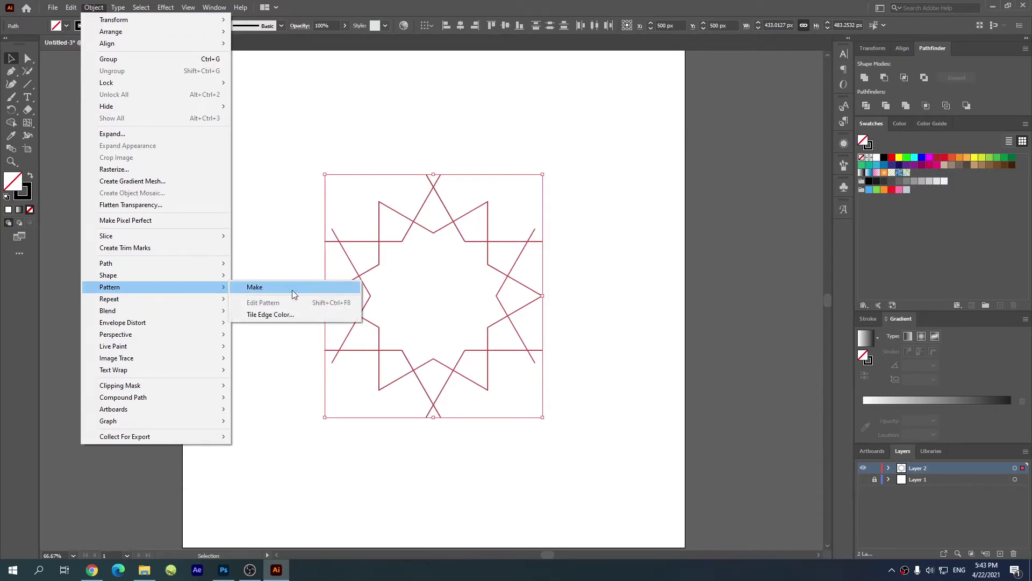
click(291, 289)
click(600, 305)
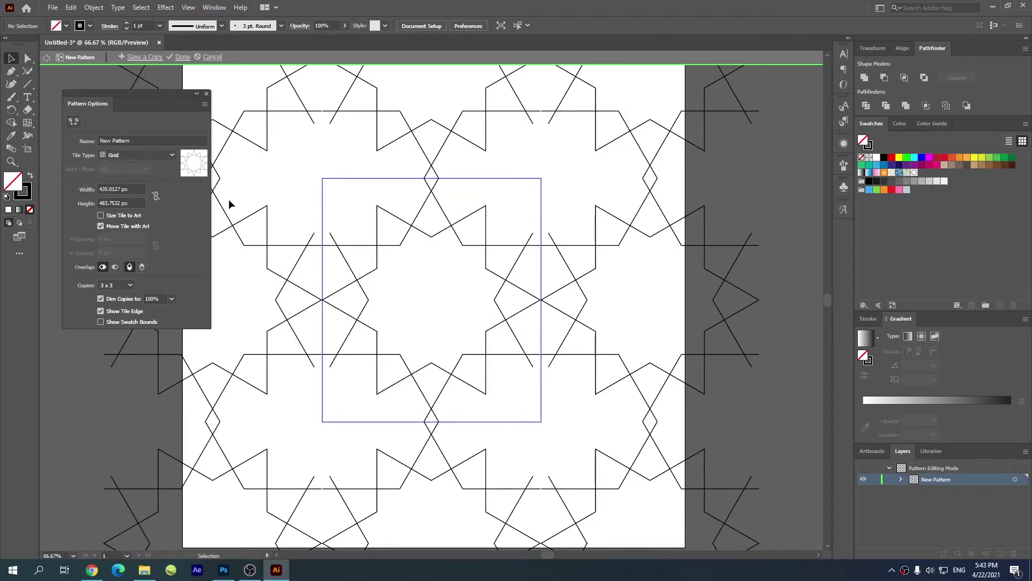
click(154, 156)
click(139, 212)
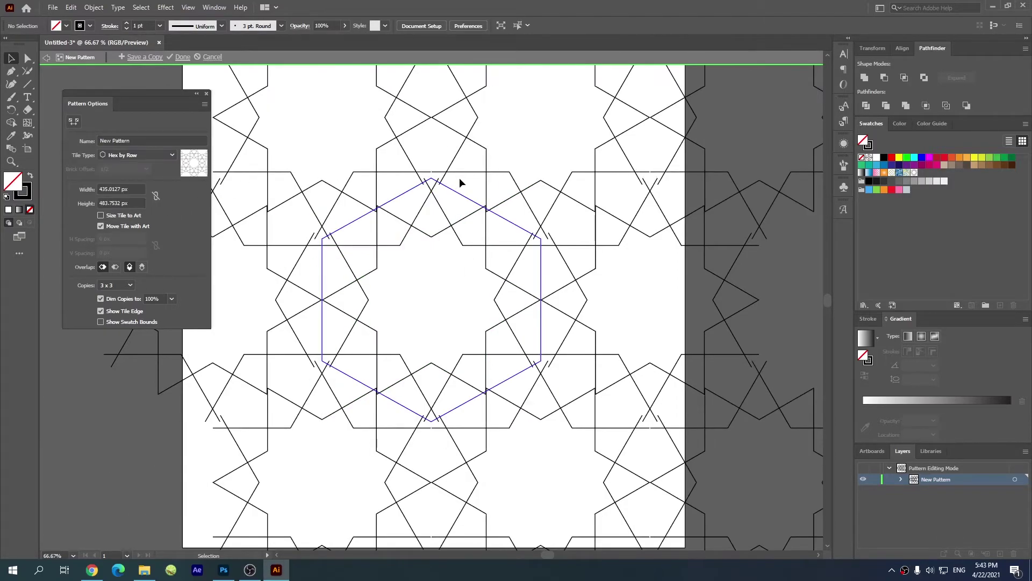
- Reduce the pattern tile width to 433 px so the gap in the horizontal line between adjacent tiles closes
click(129, 202)
click(129, 186)
alt+scroll(438, 179, up, 2)
alt+scroll(413, 164, up, 6)
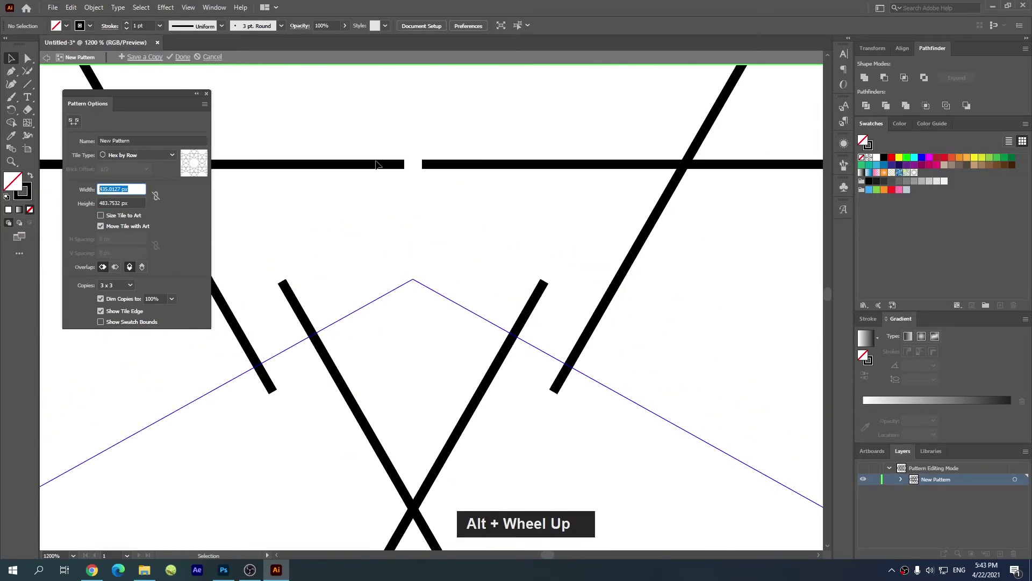
scroll(129, 185, up, 1)
scroll(128, 185, down, 2)
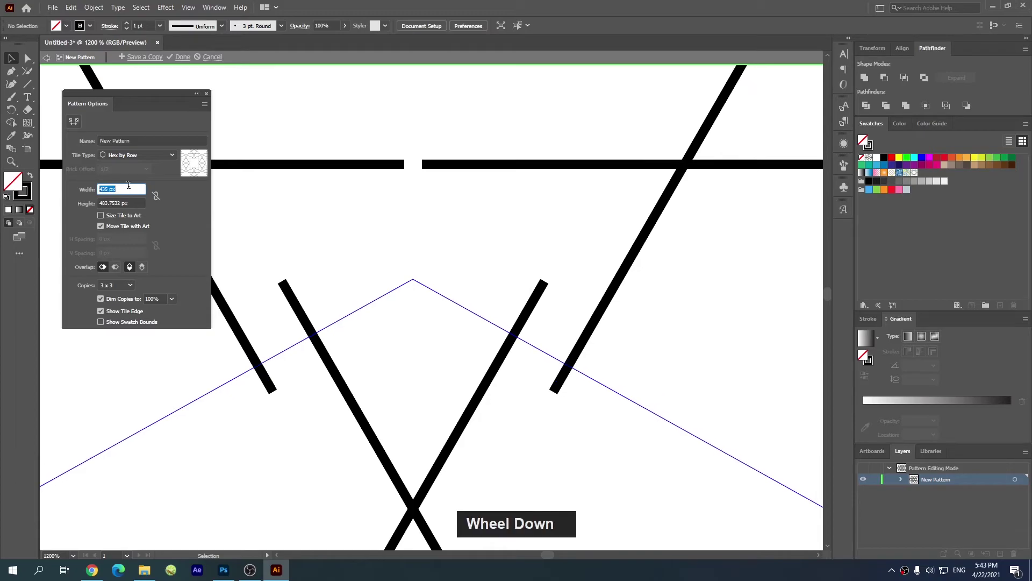
scroll(128, 185, down, 1)
scroll(129, 185, up, 1)
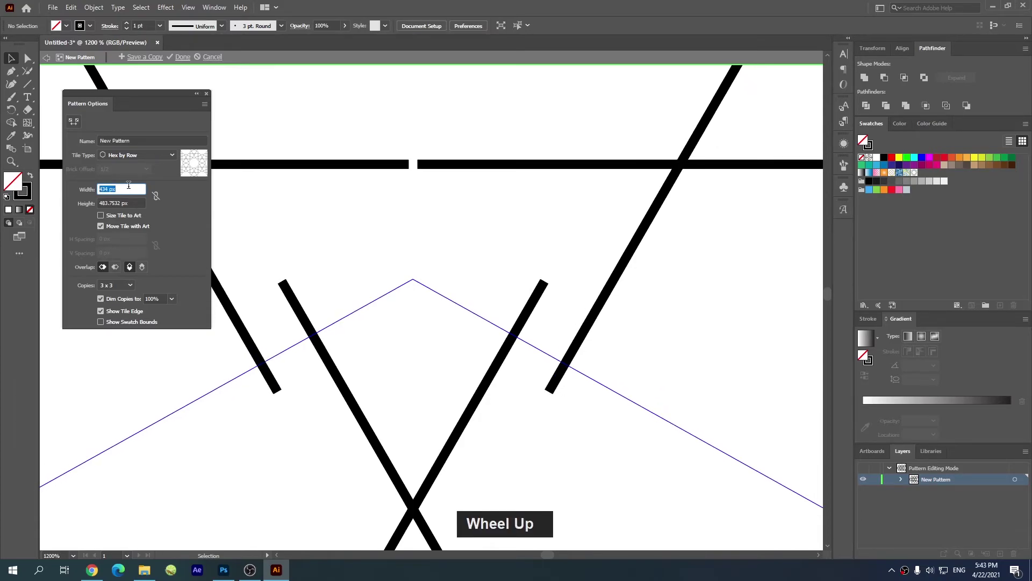
ctrl+scroll(128, 185, down, 7)
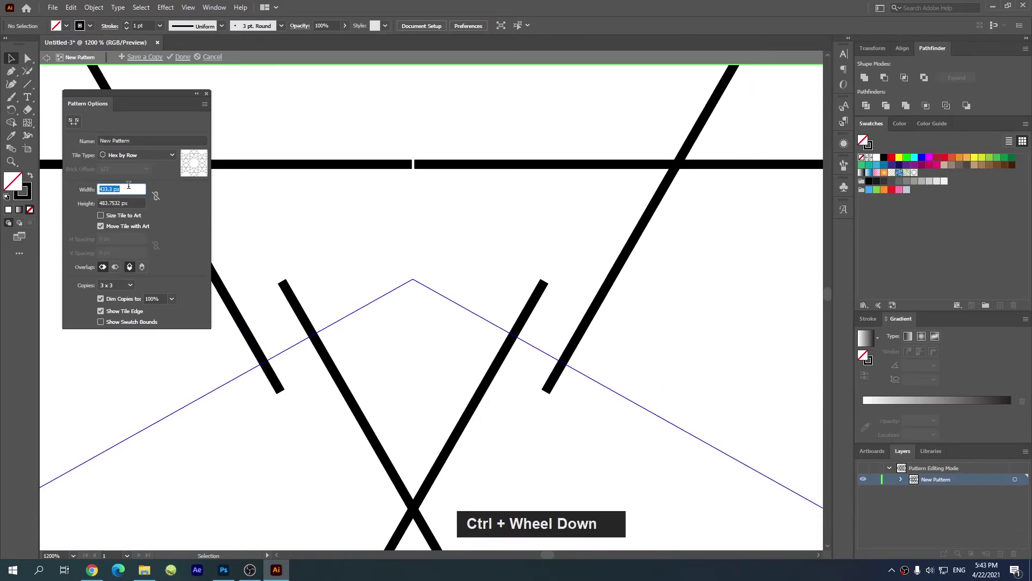
ctrl+scroll(128, 186, down, 3)
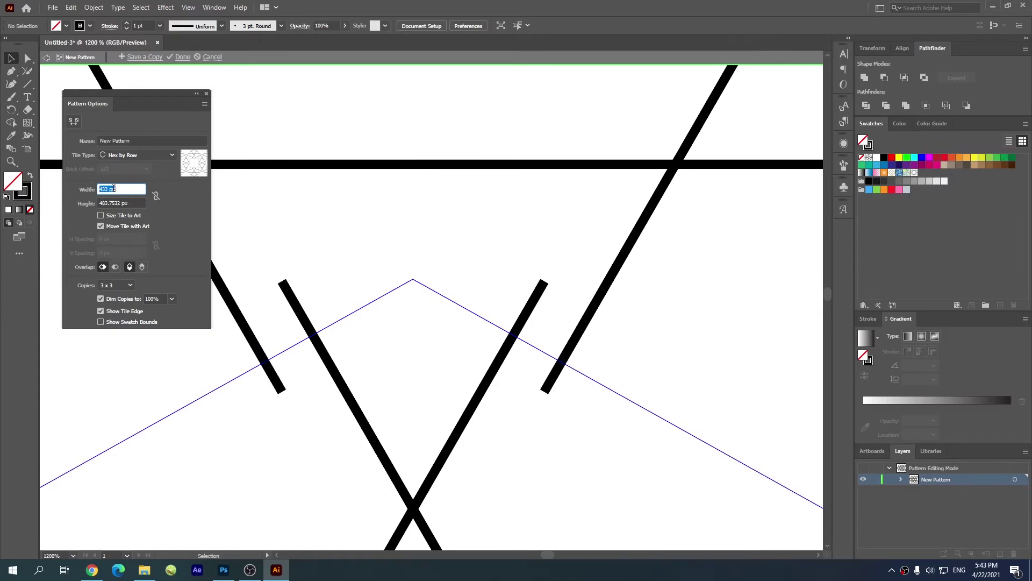
- Set the pattern tile height to 500 px so the diagonal lines of vertically adjacent tiles join
key(Tab)
scroll(115, 204, down, 1)
scroll(115, 204, up, 4)
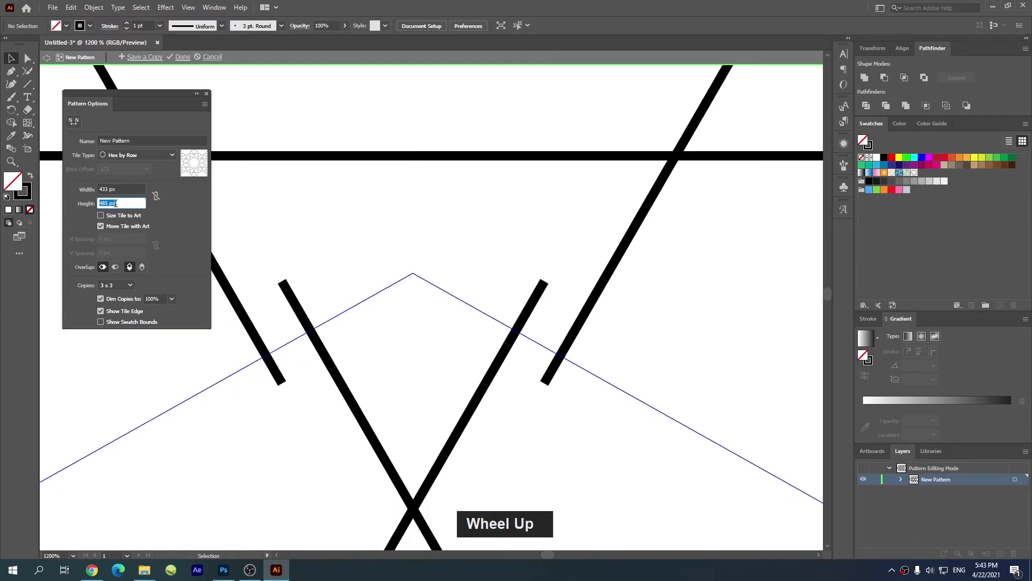
scroll(116, 203, up, 6)
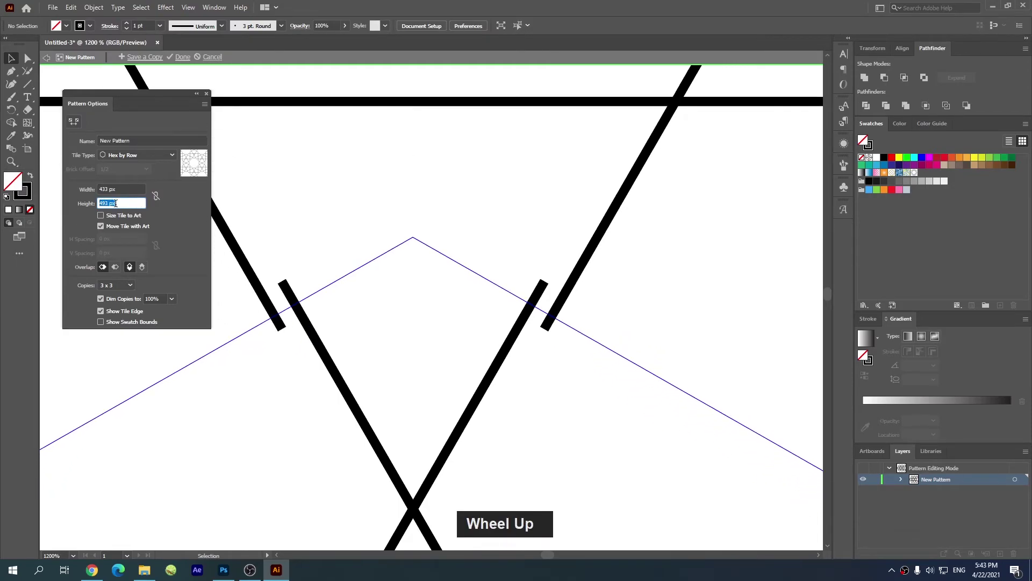
text(500)
key(Return)
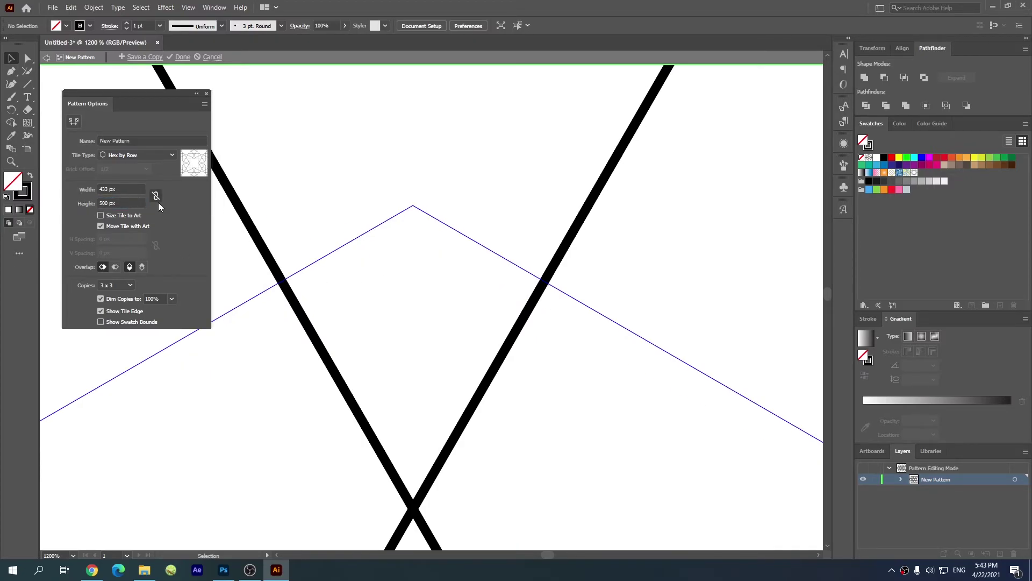
- Set the pattern preview to 7 x 7 copies and check the tiling across the wider area
alt+scroll(503, 224, down, 5)
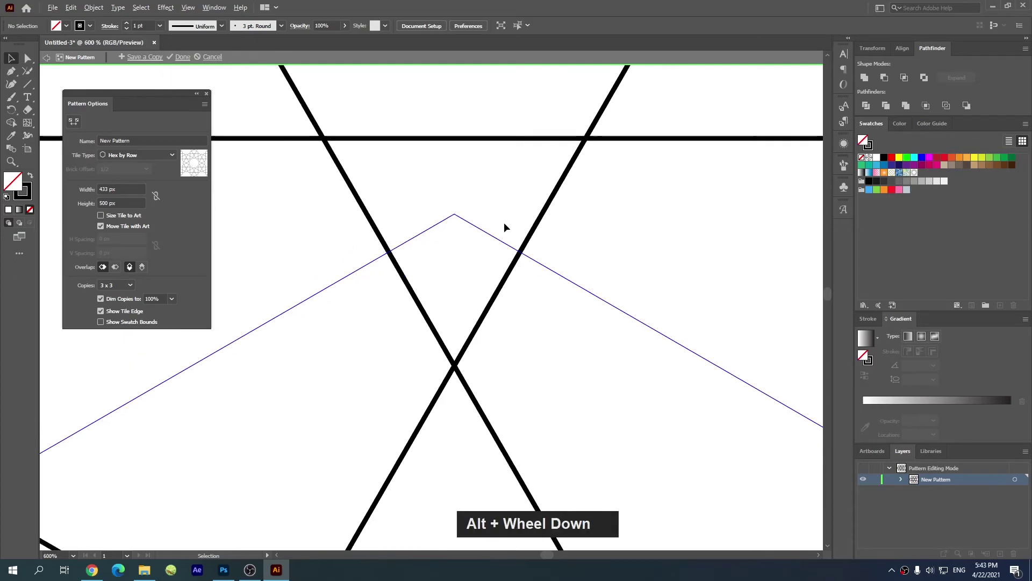
alt+scroll(574, 224, down, 1)
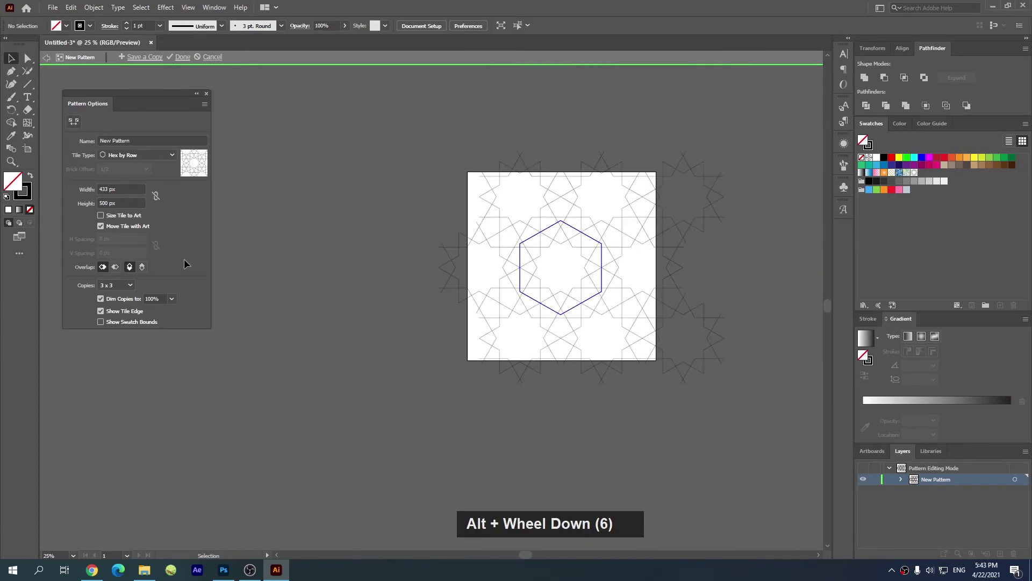
click(129, 285)
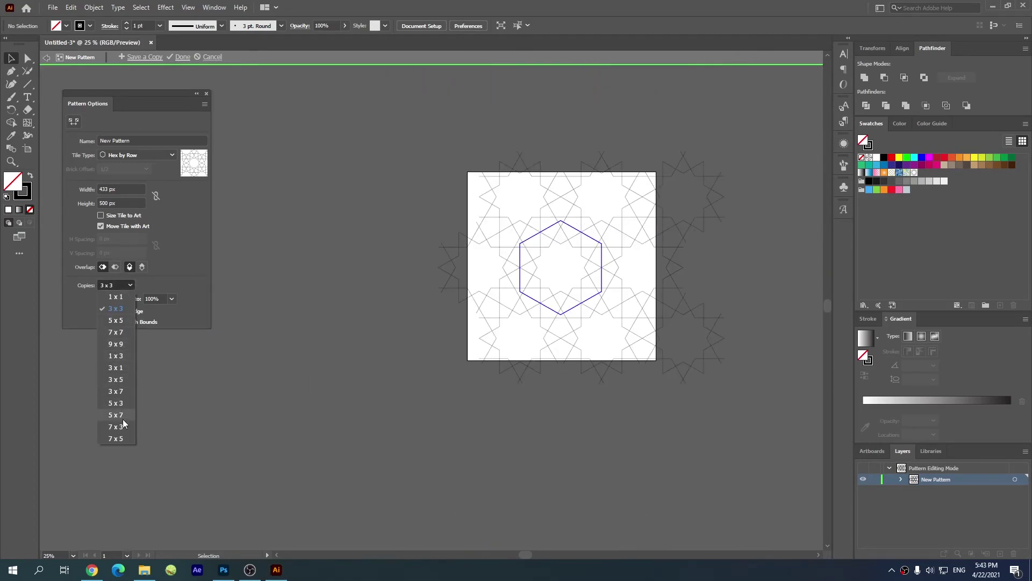
click(116, 332)
alt+scroll(511, 249, down, 2)
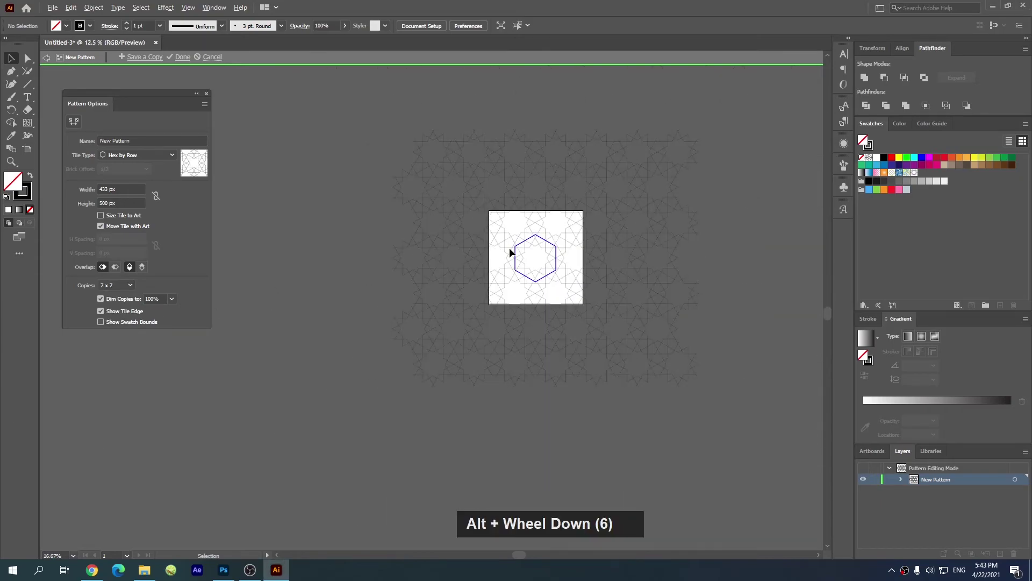
alt+scroll(604, 230, up, 1)
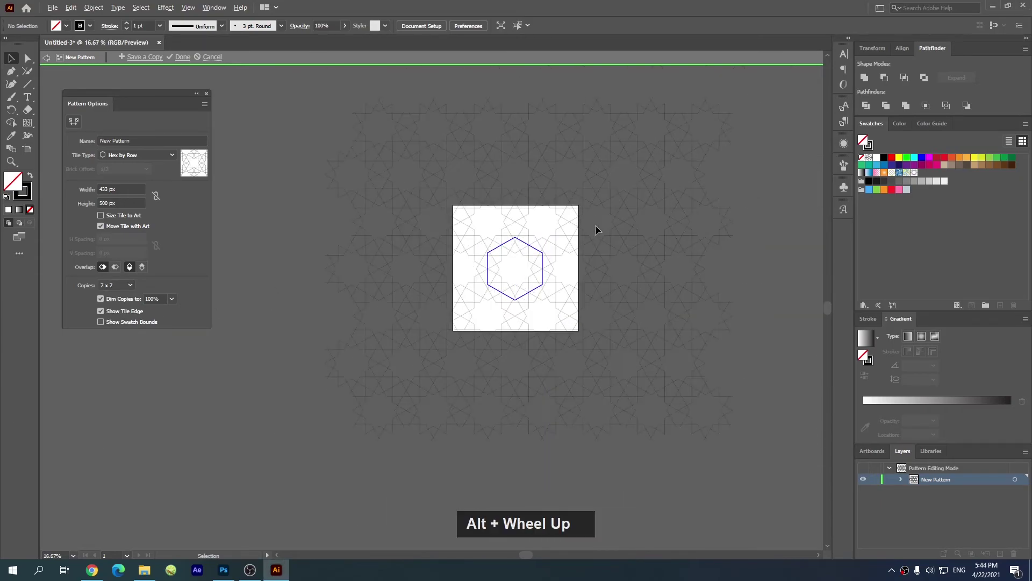
- Finish editing the pattern and delete the original star artwork from the artboard
click(180, 57)
double_click(527, 260)
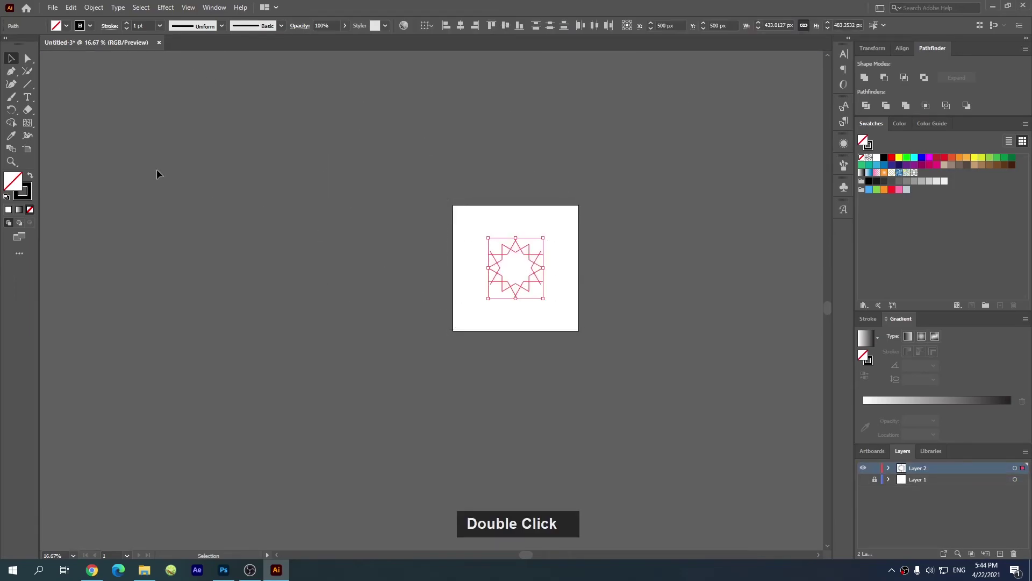
key(Delete)
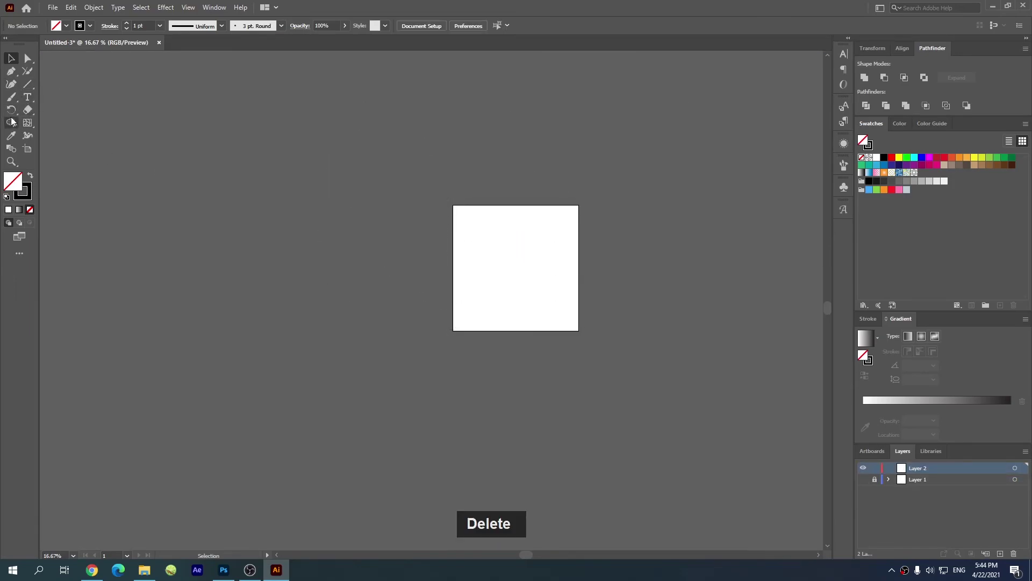
- Draw a 1000 x 1000 px rectangle and centre it horizontally and vertically on the artboard
right_click(27, 84)
click(60, 85)
double_click(516, 220)
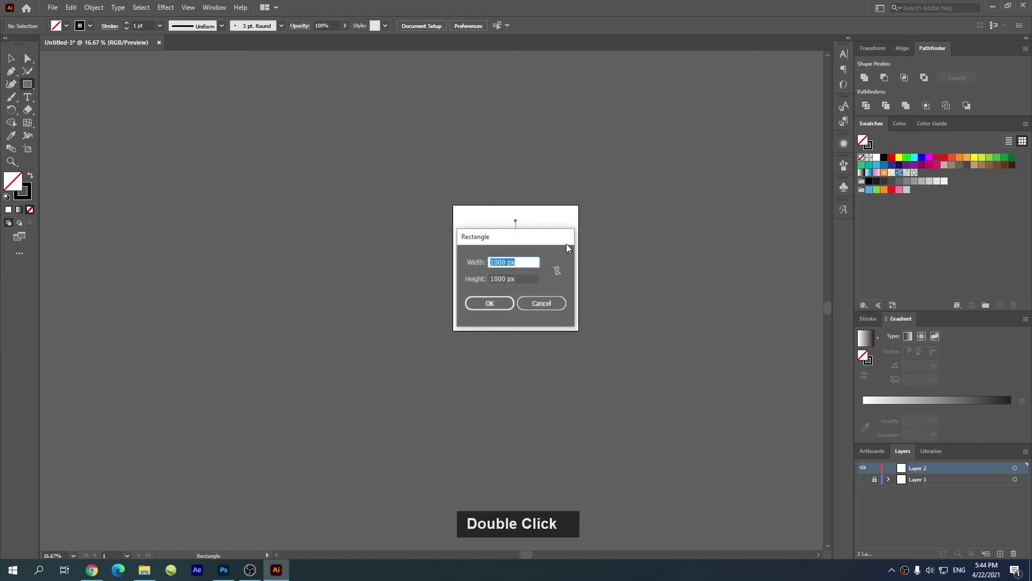
key(Return)
click(460, 27)
double_click(506, 25)
- Swap the square's fill and stroke, and fill it with the new star pattern swatch
click(31, 177)
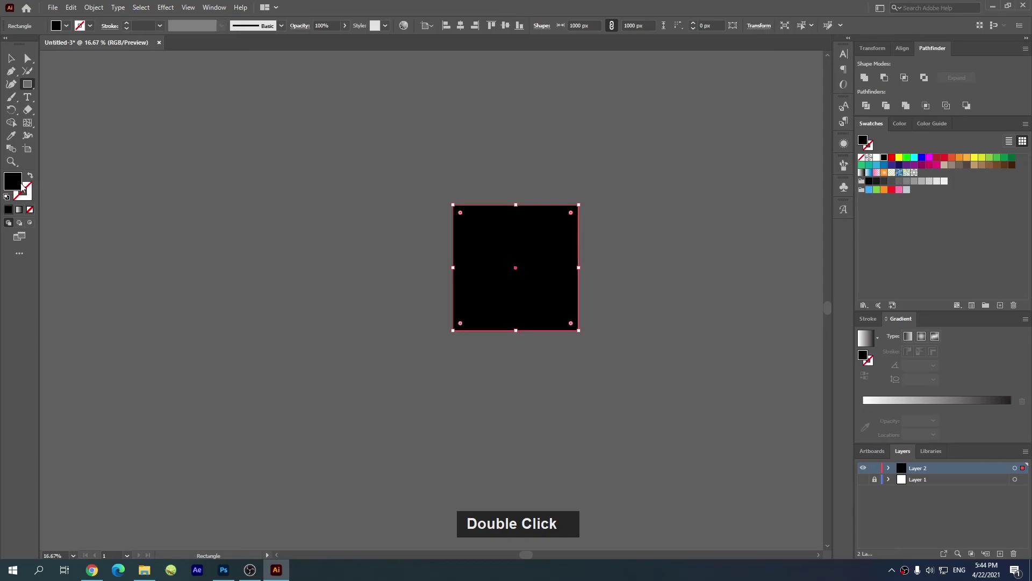
click(914, 173)
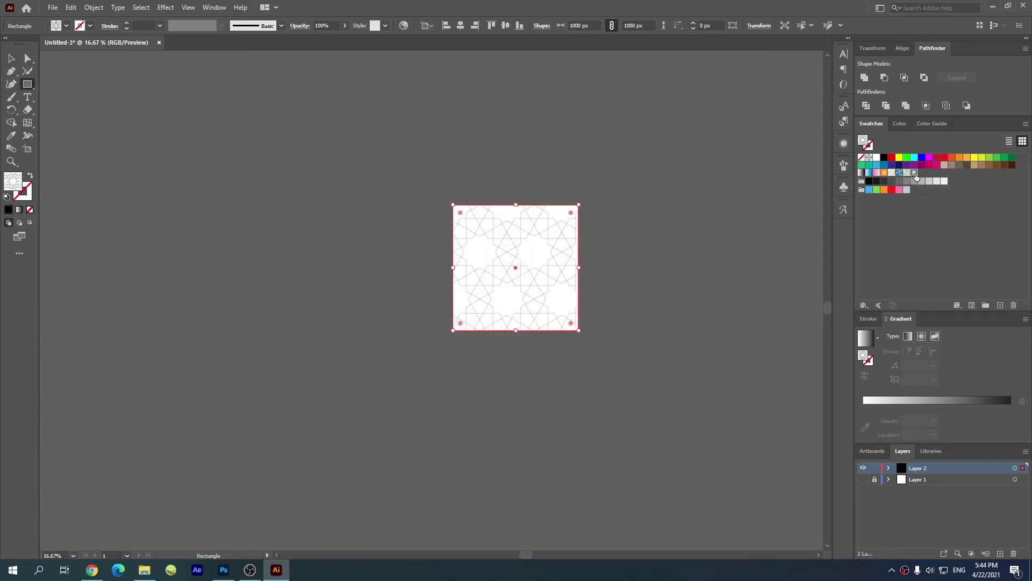
scroll(533, 244, up, 2)
key(v)
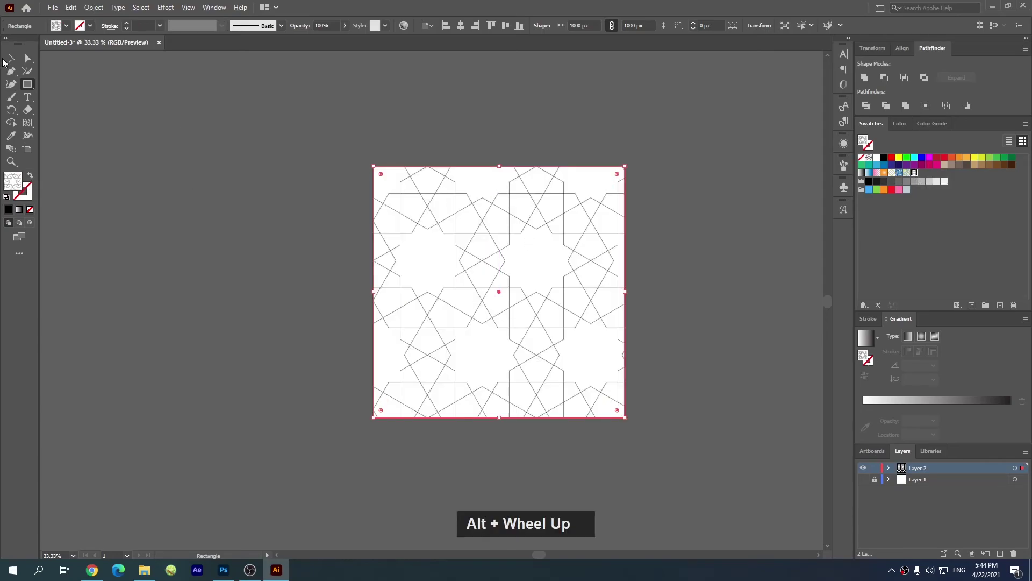
- Scale only the pattern inside the square uniformly to 50%, with Transform Objects off and Transform Patterns on
right_click(506, 247)
mouse_move(584, 419)
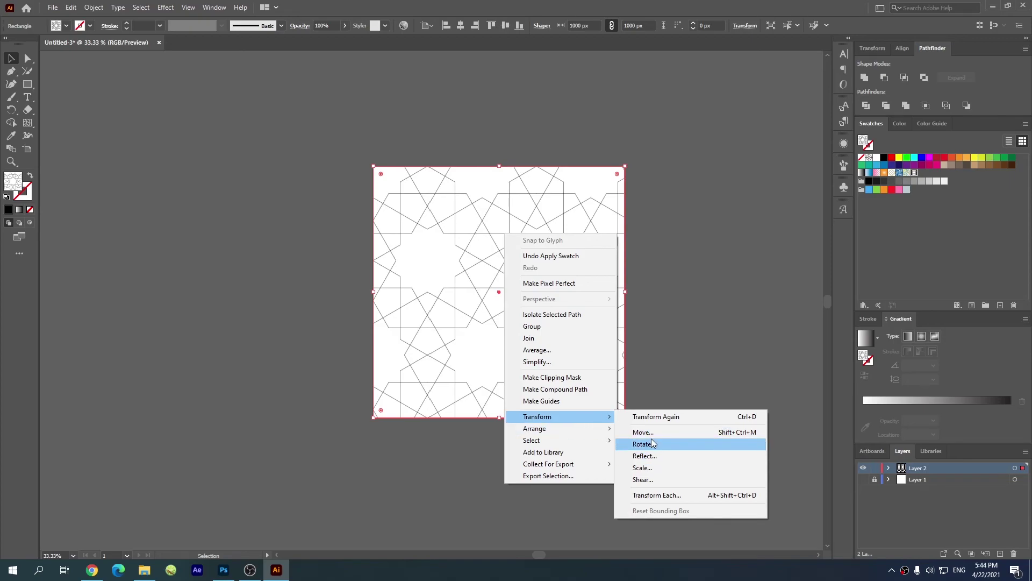
click(652, 468)
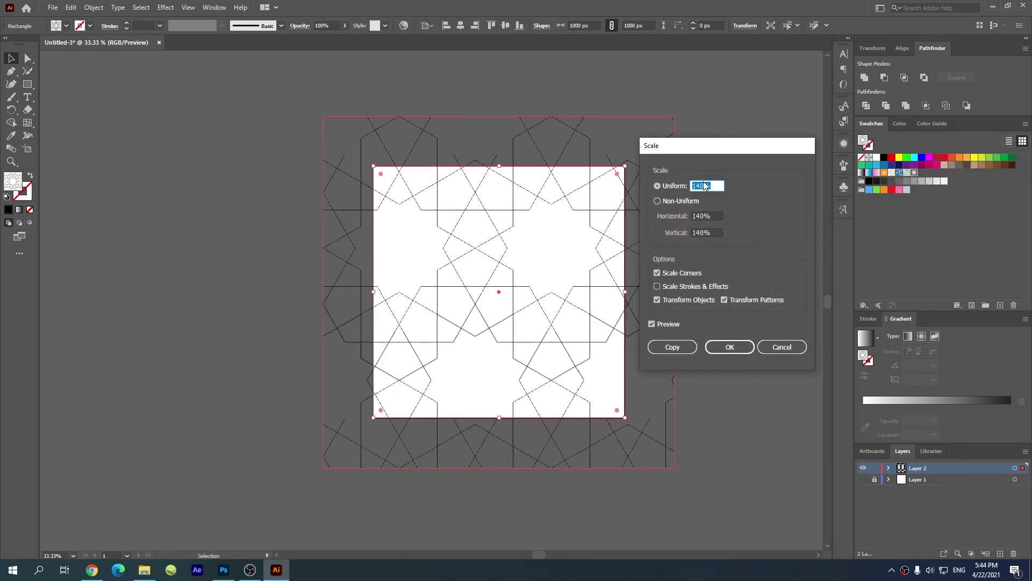
ctrl+scroll(705, 181, down, 1)
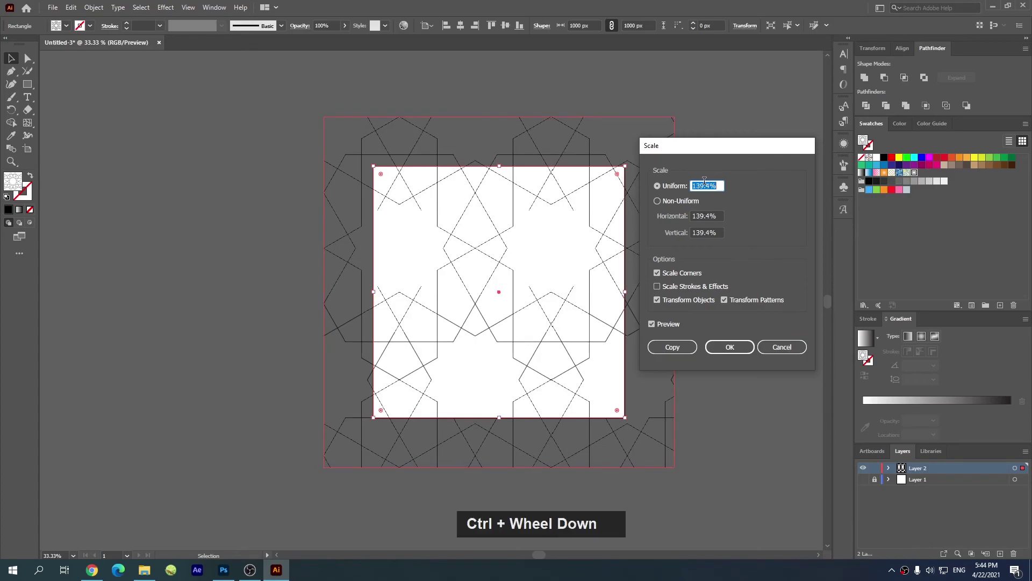
shift+scroll(705, 181, down, 3)
shift+scroll(705, 181, up, 2)
shift+scroll(705, 181, down, 2)
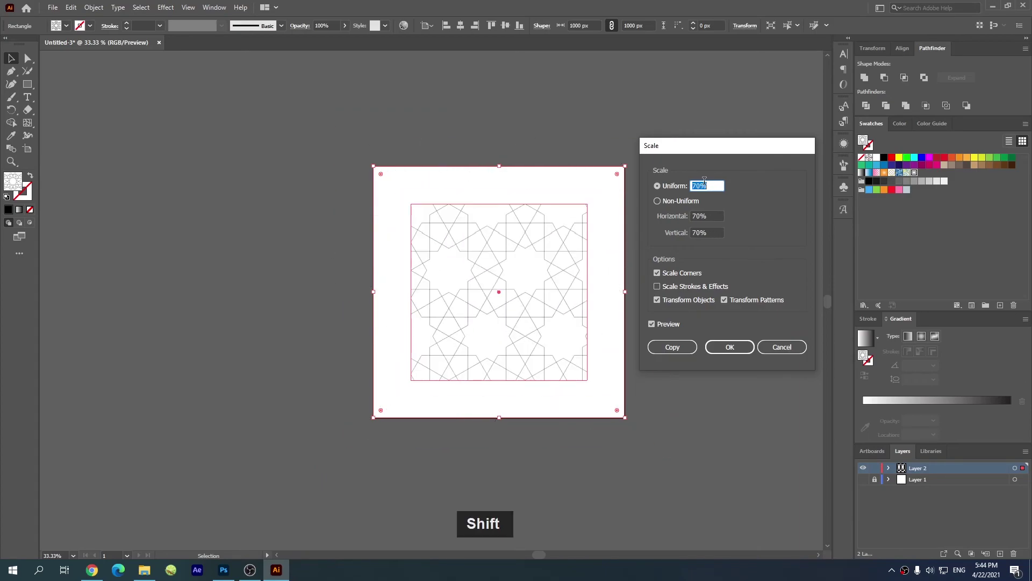
click(658, 301)
click(701, 185)
shift+scroll(698, 186, down, 2)
shift+scroll(699, 185, up, 1)
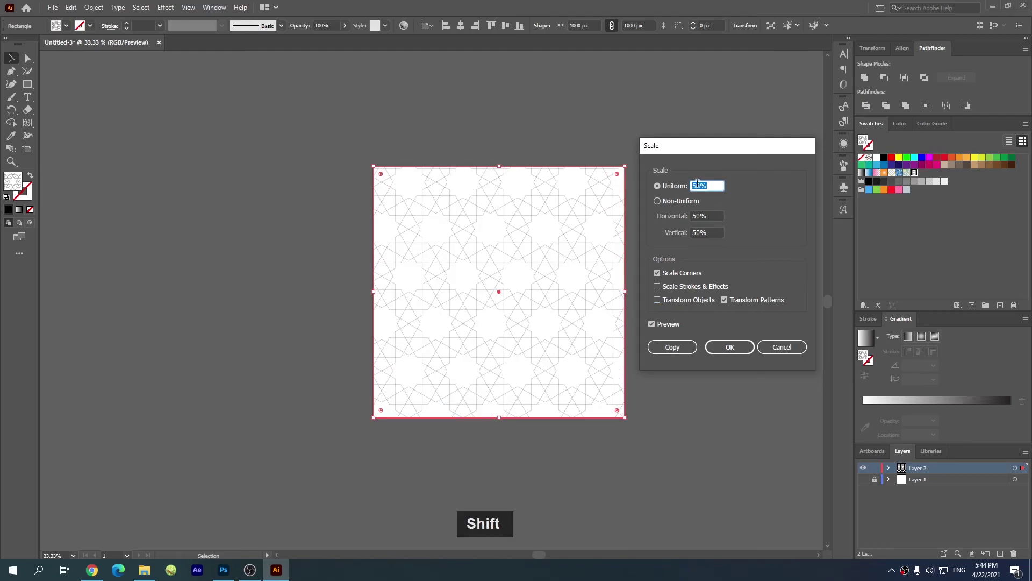
click(731, 348)
alt+scroll(526, 259, up, 2)
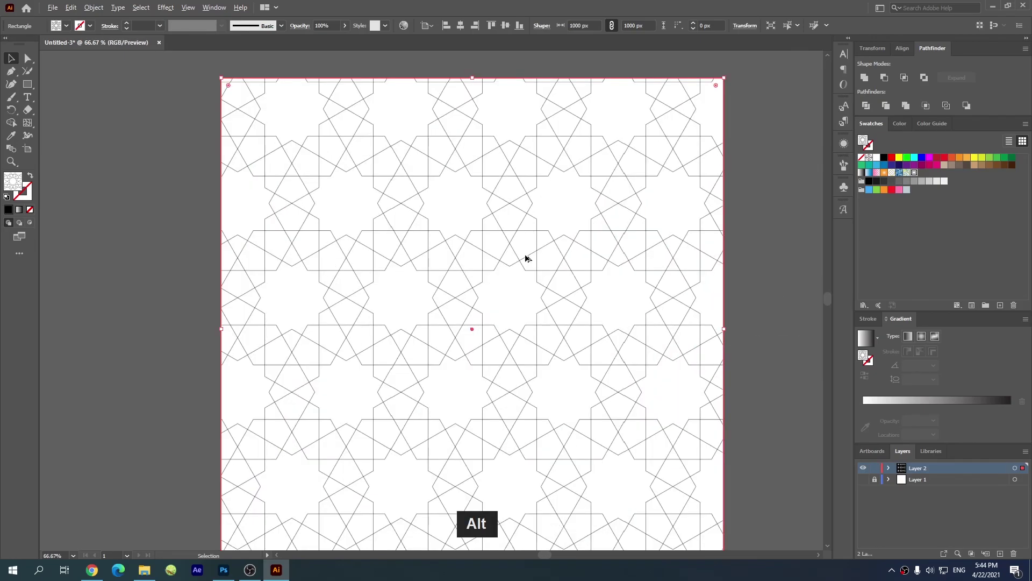
alt+scroll(526, 259, down, 1)
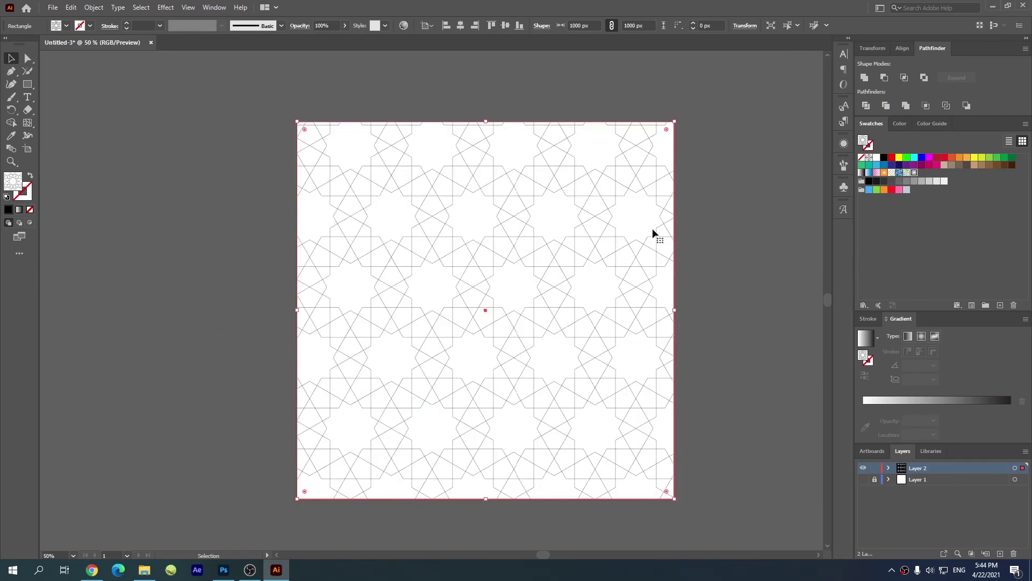